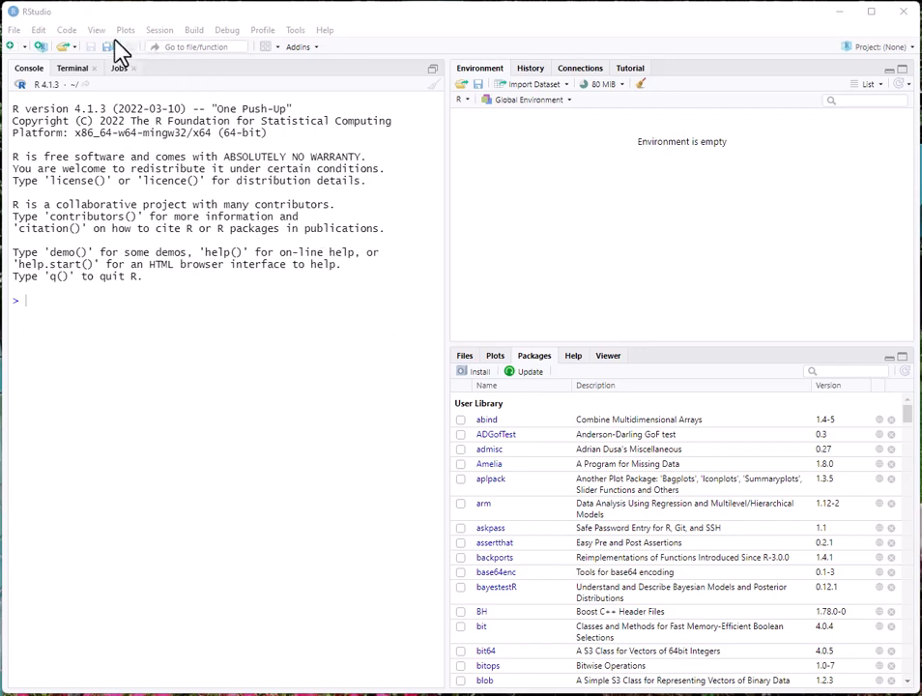
Step: Open the script A Simple Analysis.R from E:/R Training Examples on the Samsung_T5 drive
click(15, 31)
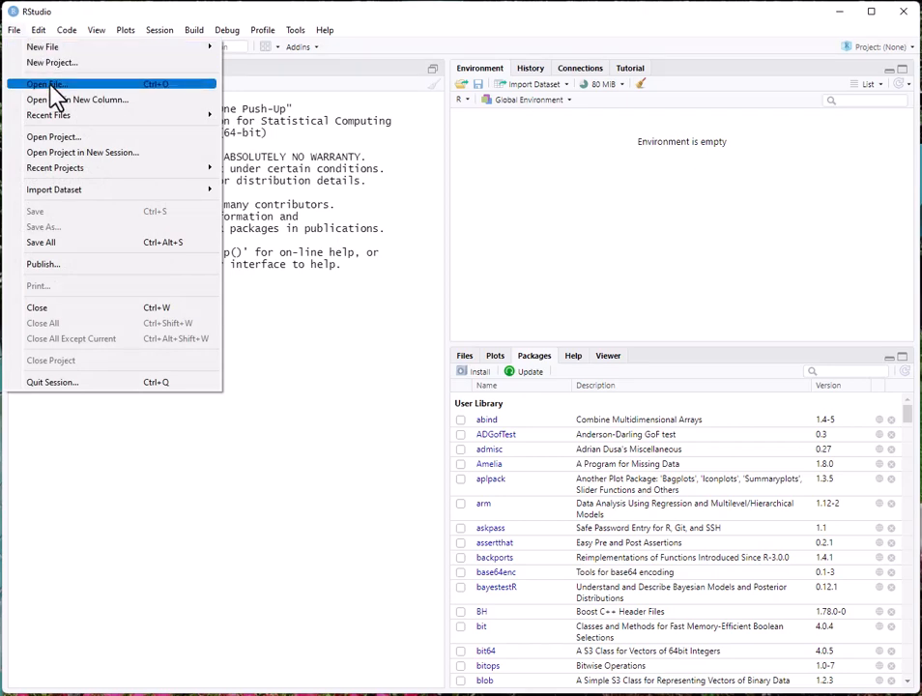
click(51, 84)
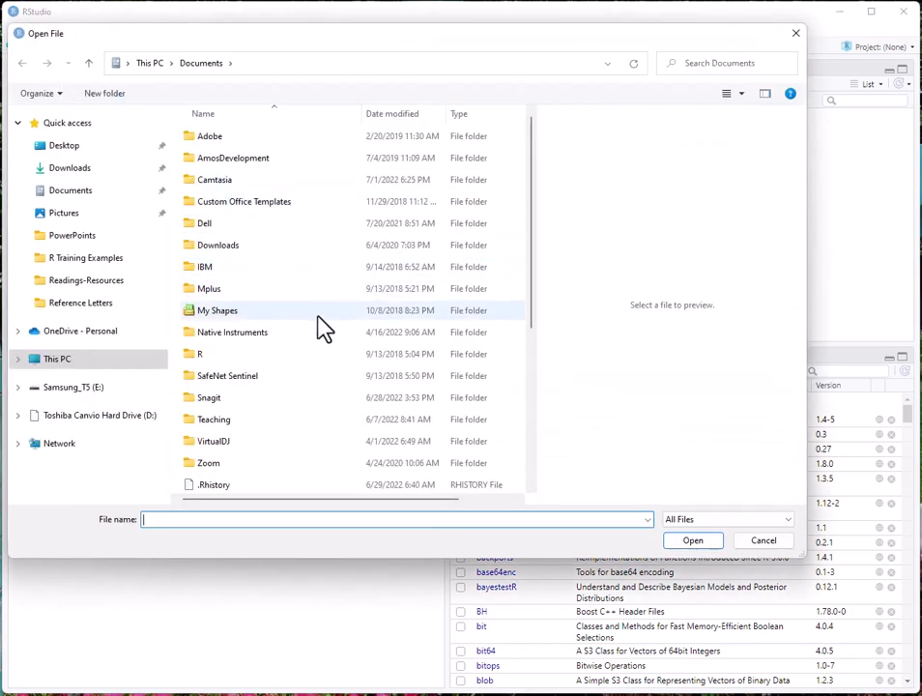
click(58, 387)
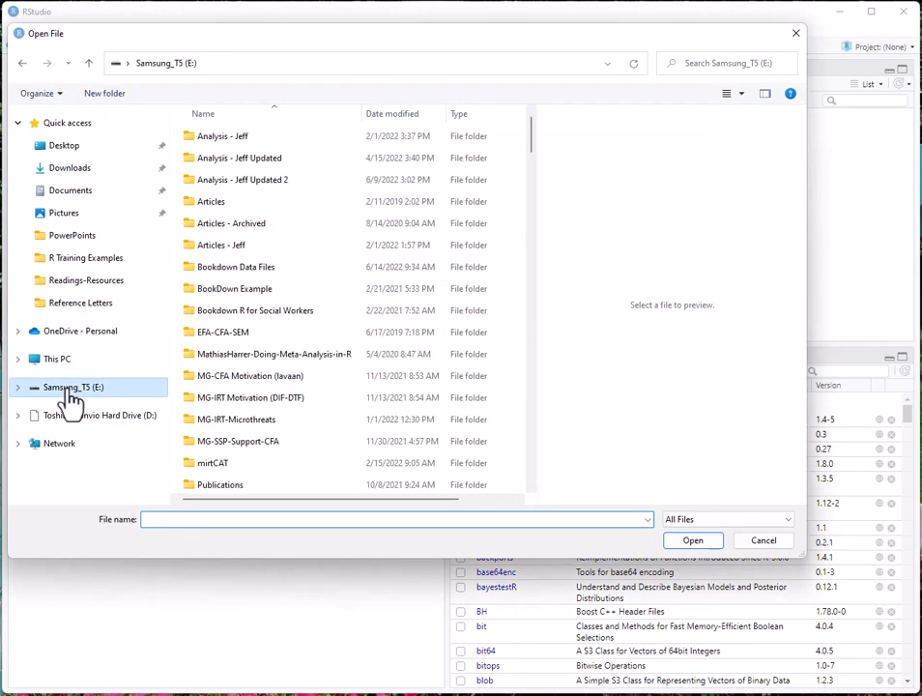
scroll(281, 421, down, 2)
scroll(275, 425, down, 1)
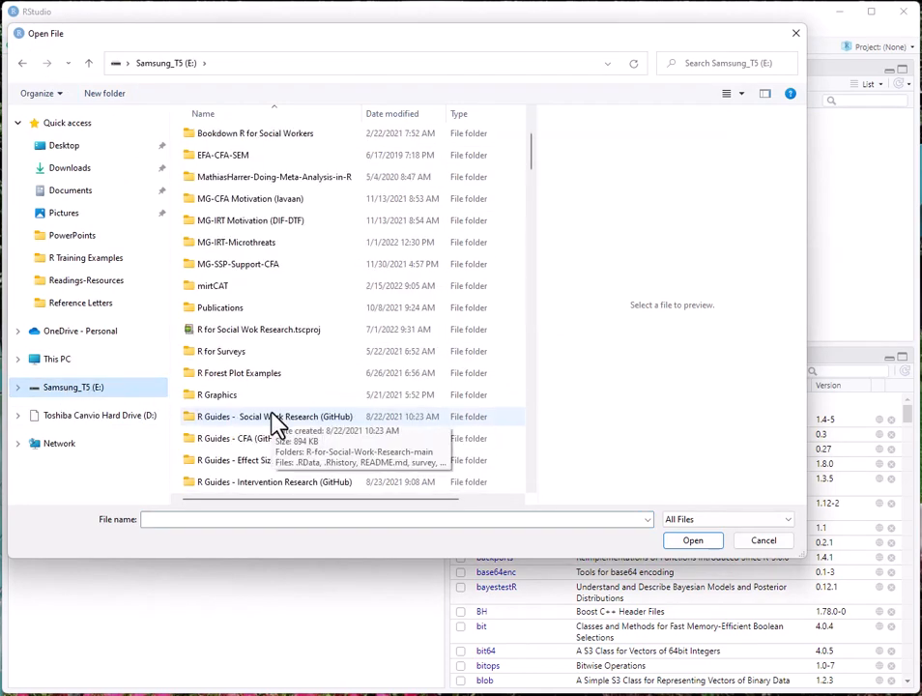
scroll(278, 426, down, 2)
scroll(302, 428, down, 1)
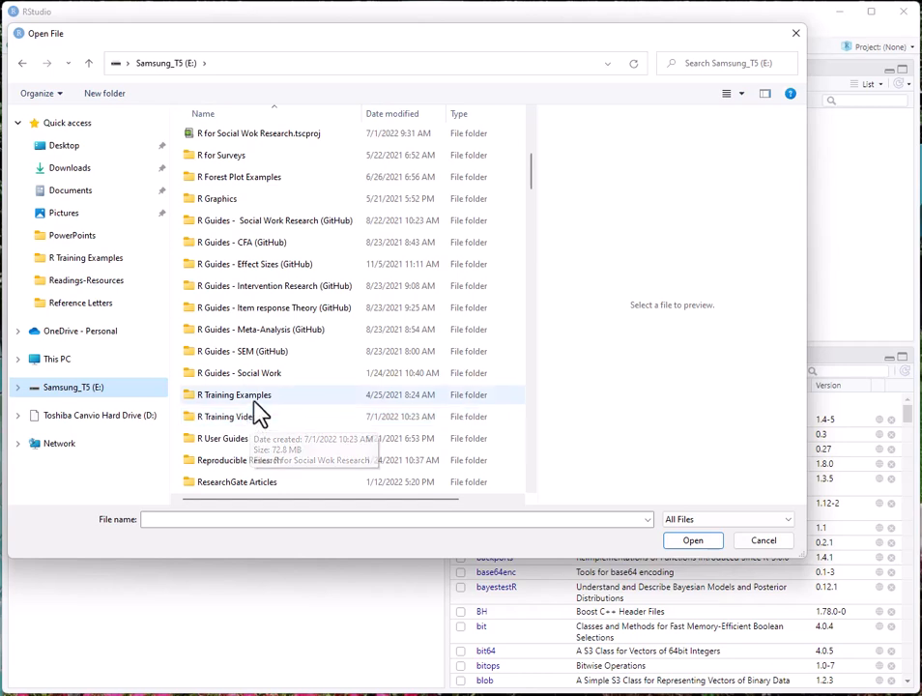
double_click(253, 398)
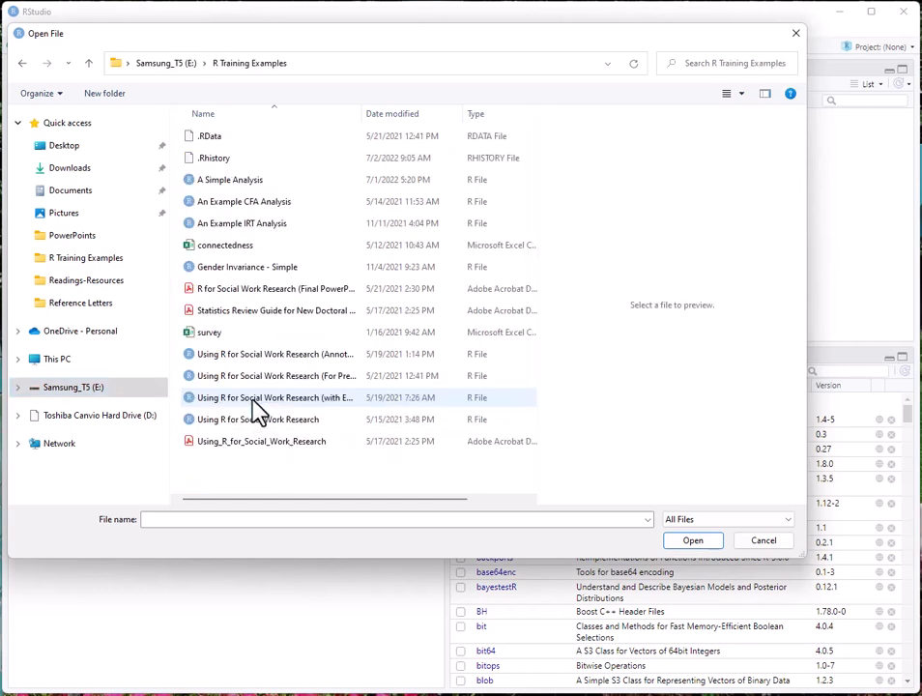
click(248, 181)
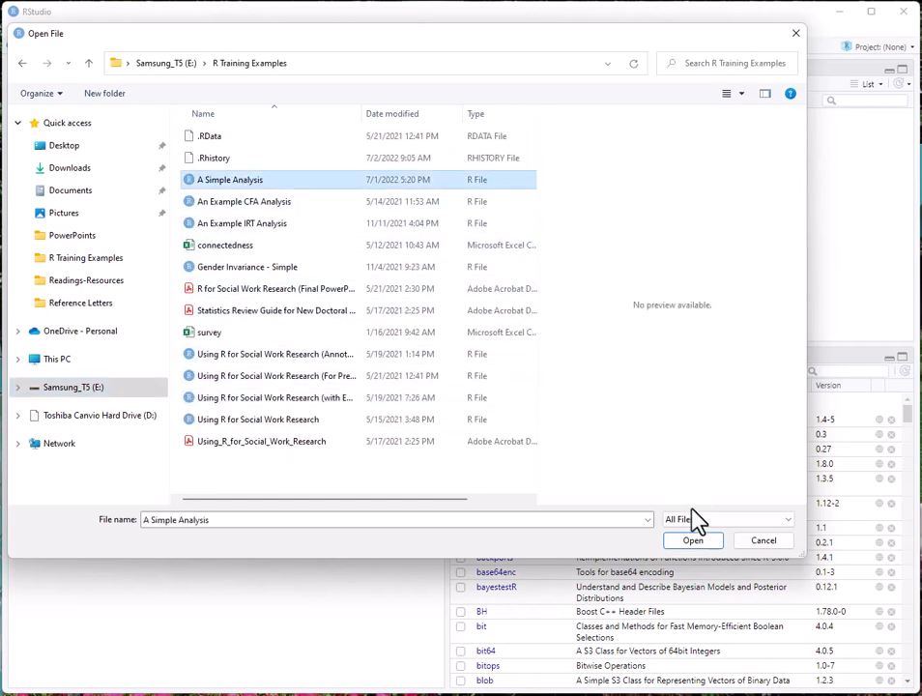
click(693, 541)
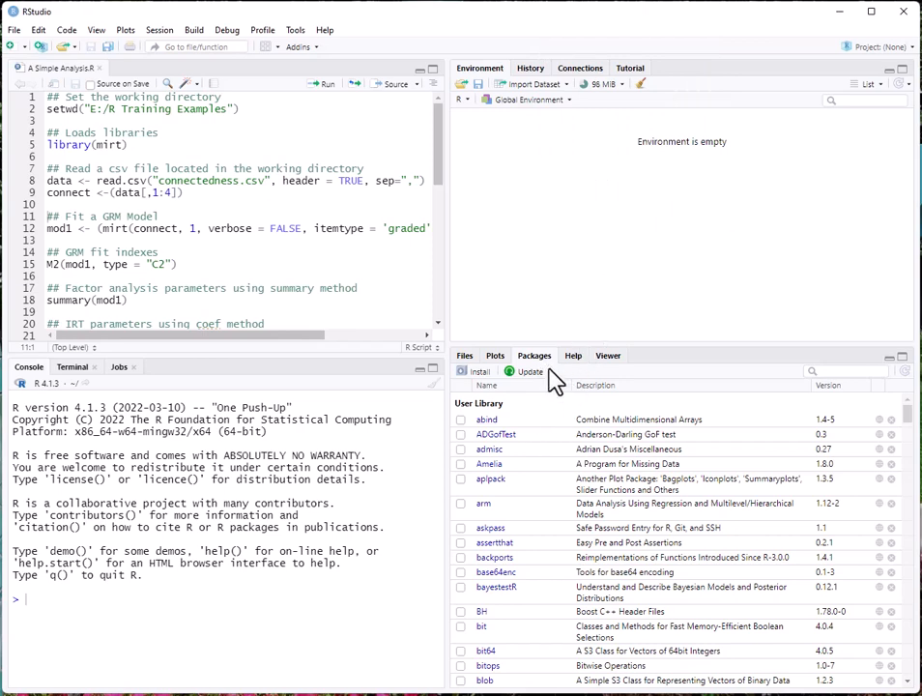
click(481, 377)
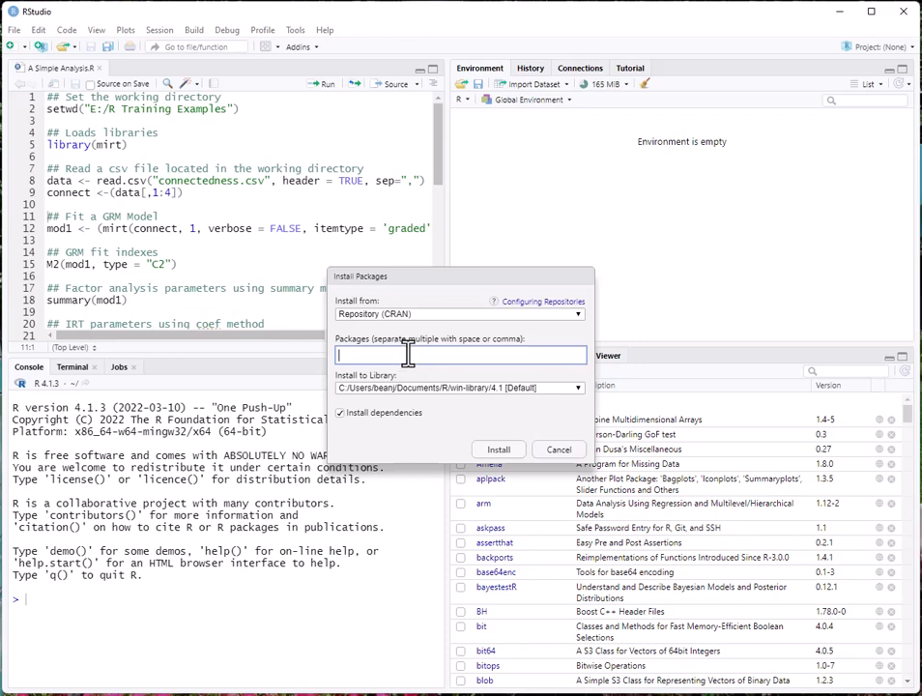
text(mir)
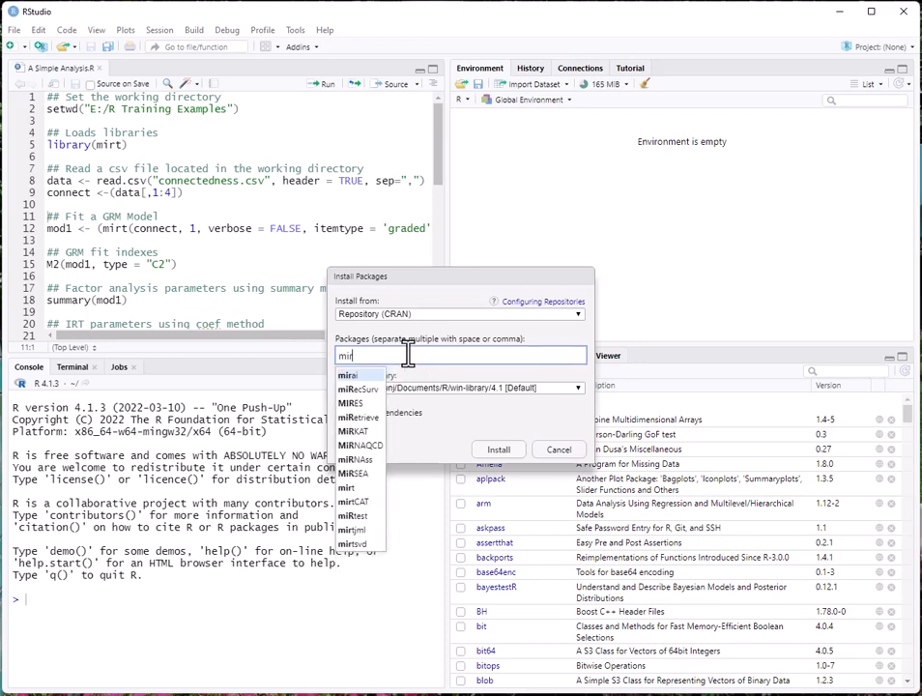
text(t)
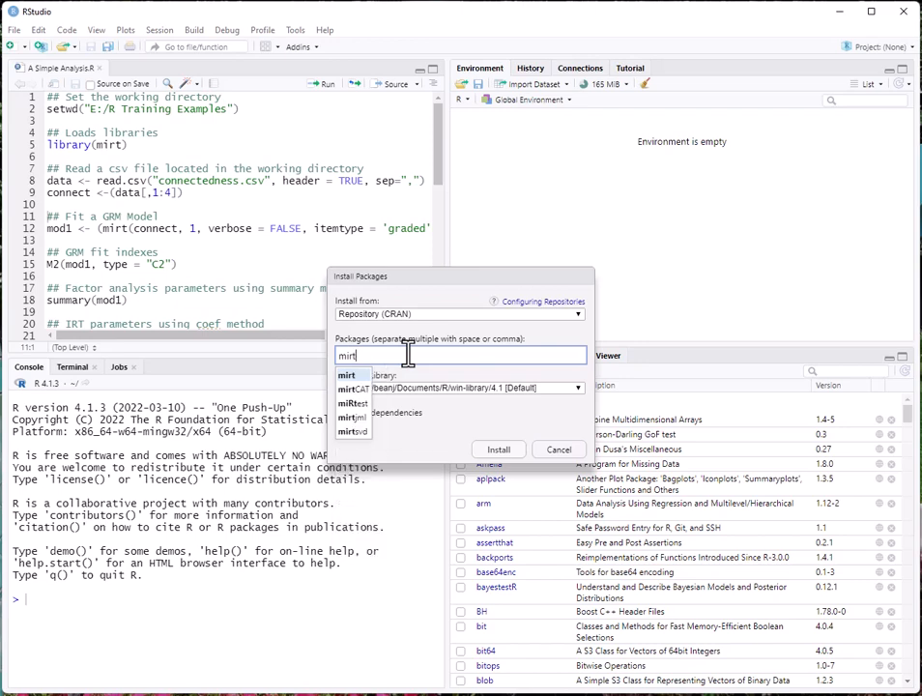
click(356, 375)
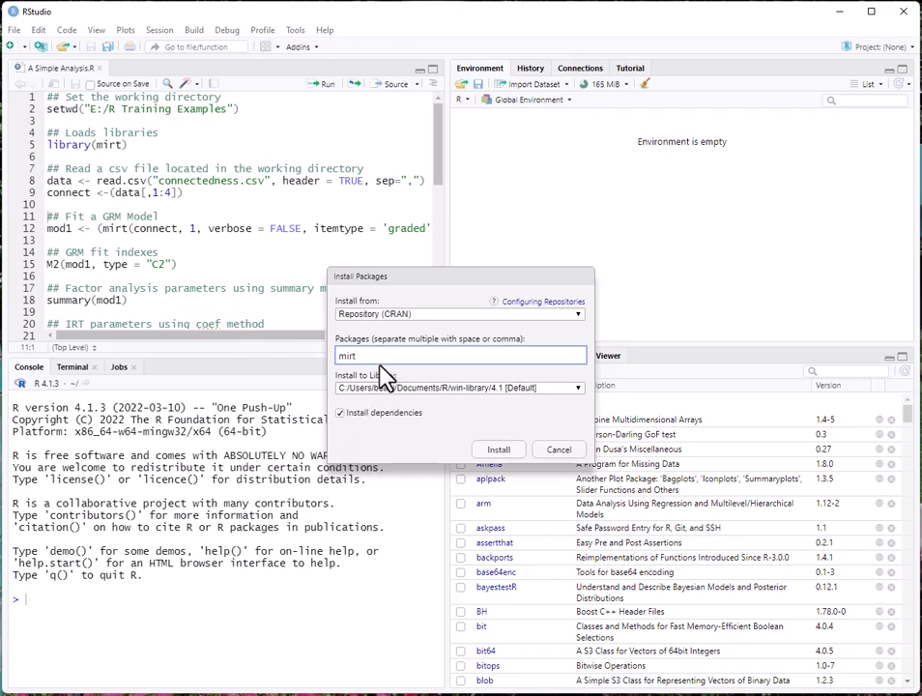
click(566, 454)
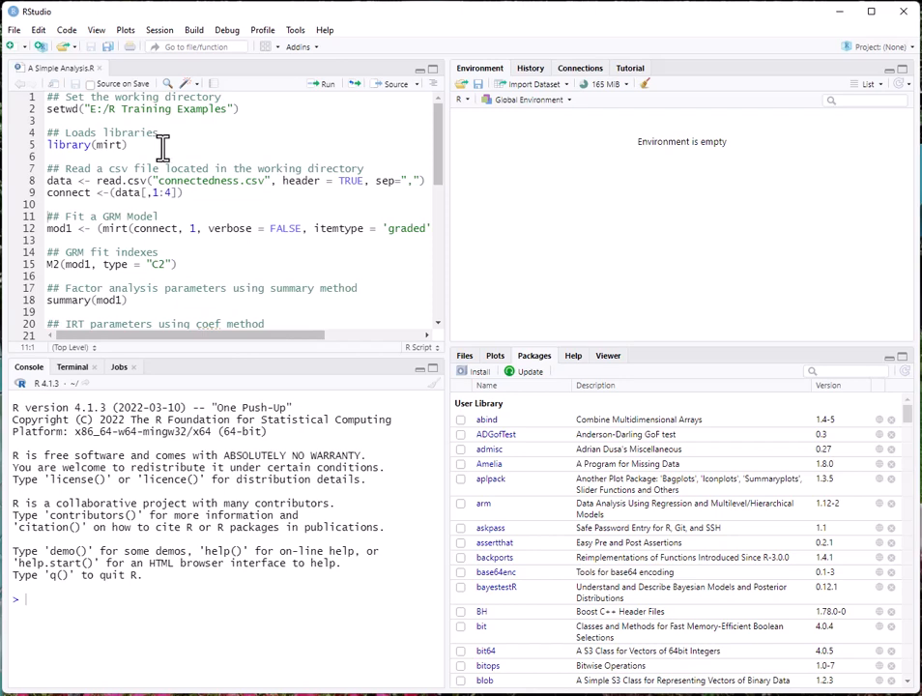
click(255, 112)
drag(440, 160, 440, 267)
drag(436, 259, 435, 140)
click(325, 86)
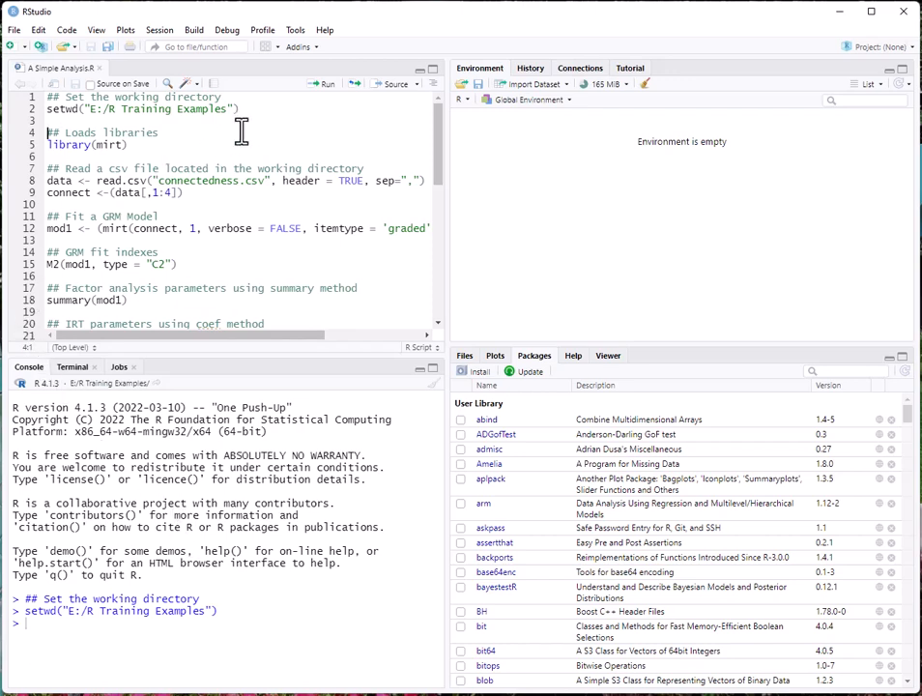
Step: Run library(mirt) and the read.csv line, loading connectedness.csv as data (1664 obs. of 5 variables)
click(328, 96)
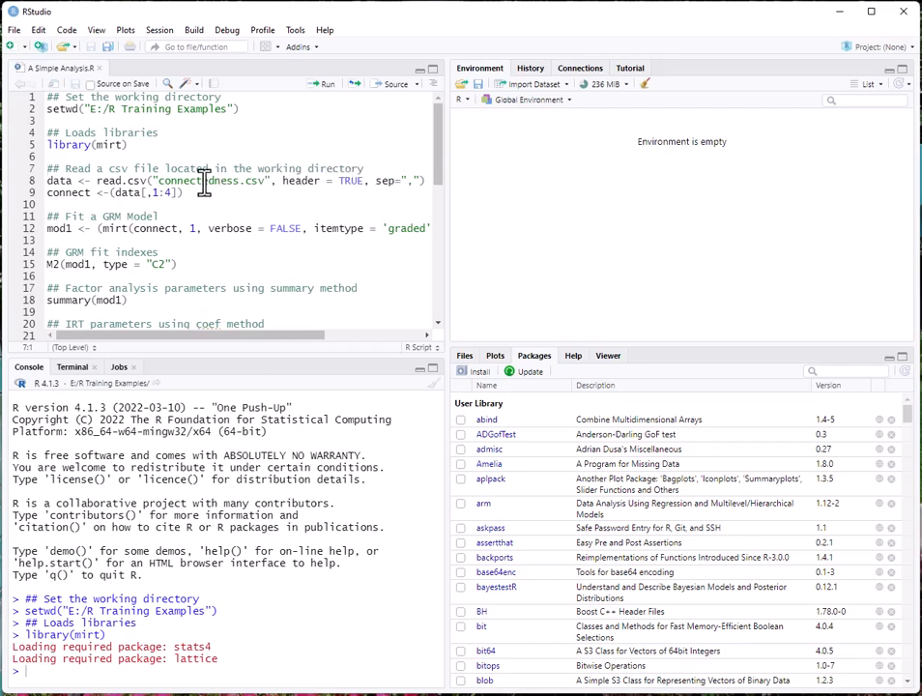
click(326, 87)
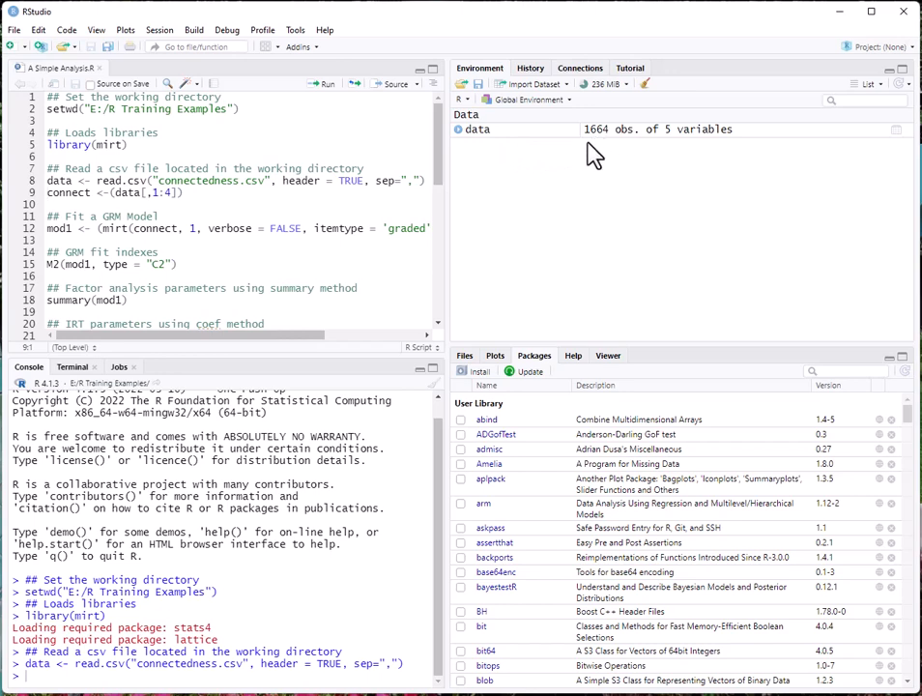
Step: Expand data in Environment to list its five columns, then view it in the data viewer
click(459, 129)
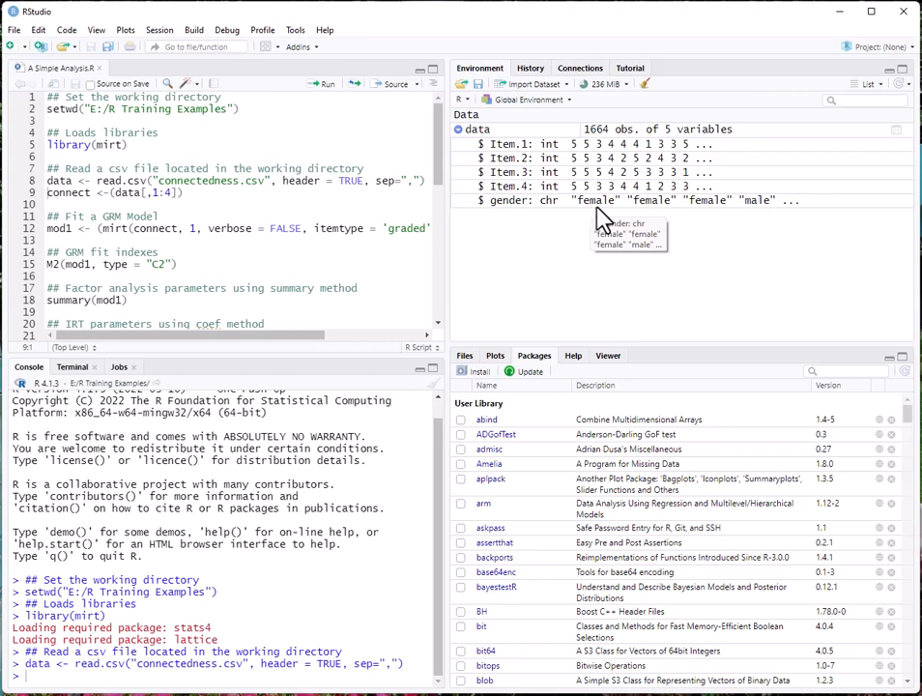
click(476, 134)
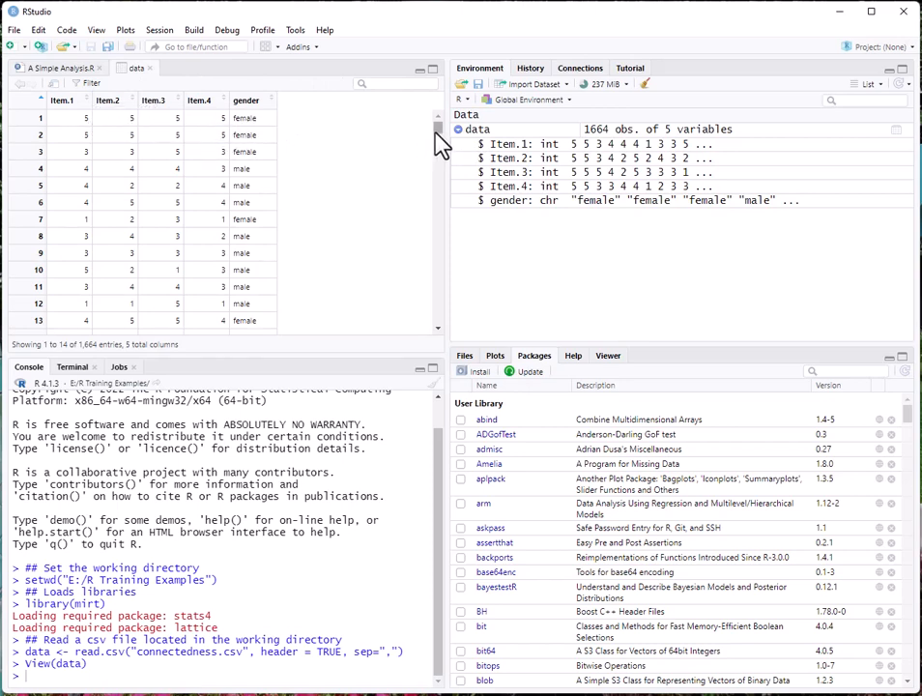
Step: Scroll through the data table rows and switch back to the A Simple Analysis.R tab
mouse_move(436, 129)
mouse_down()
mouse_move(426, 211)
mouse_move(432, 134)
mouse_up()
click(62, 67)
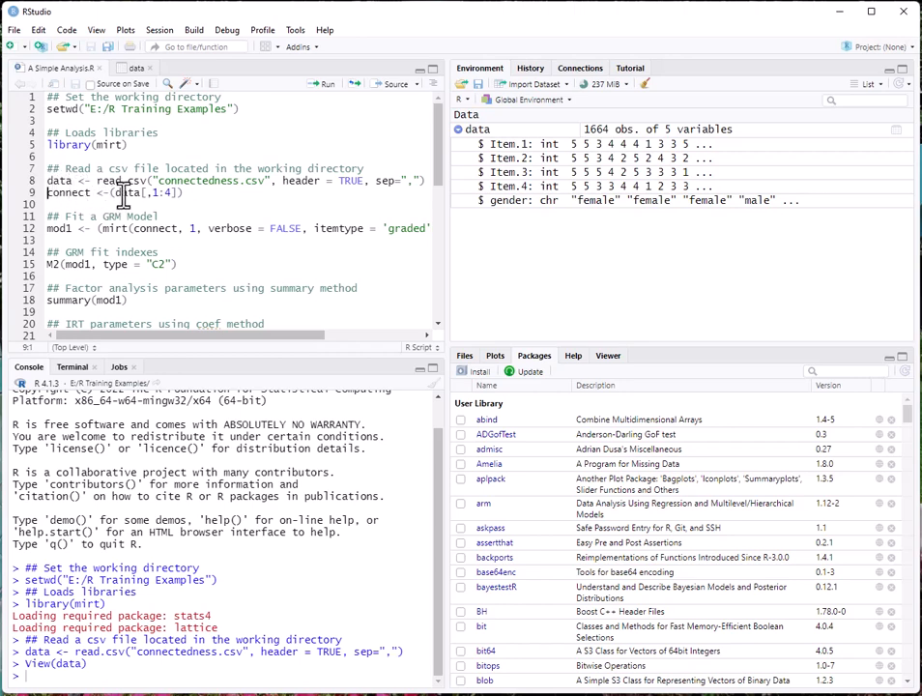
Step: Run line 9 to create connect with Item.1–Item.4, view its columns, and return to the script
click(182, 193)
click(326, 85)
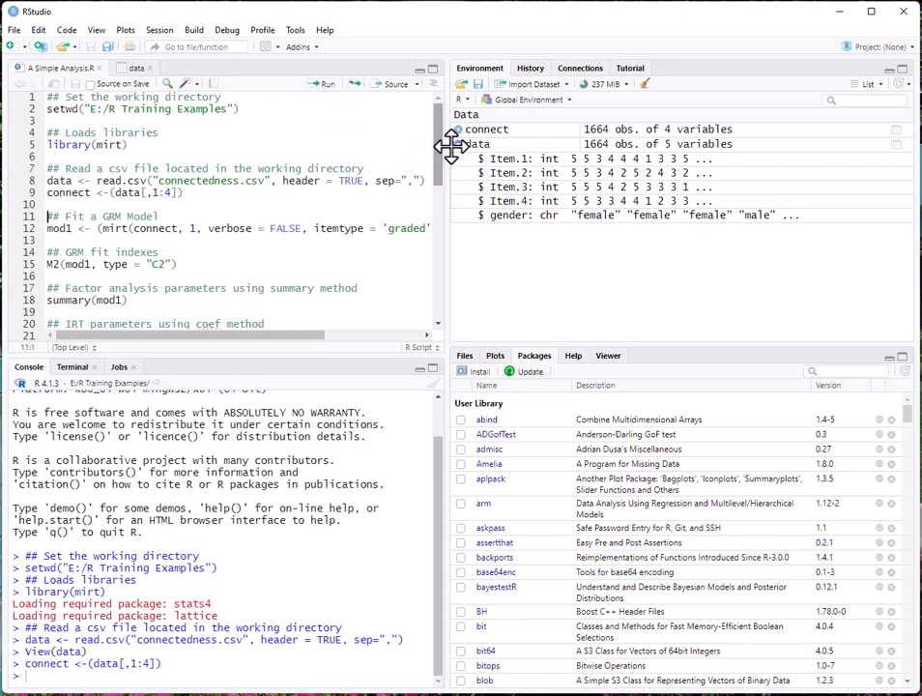
click(483, 132)
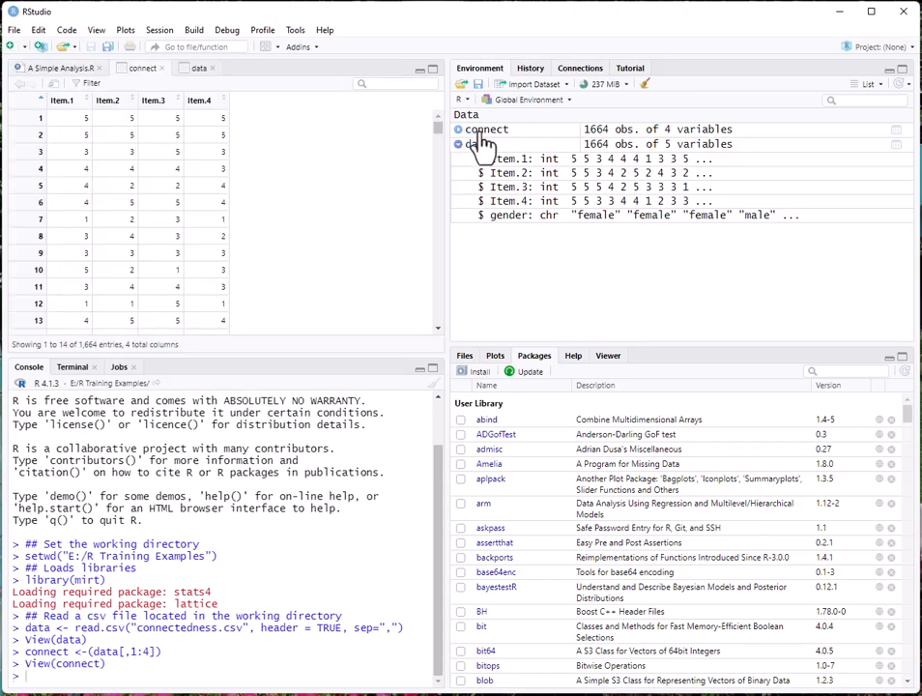
click(458, 129)
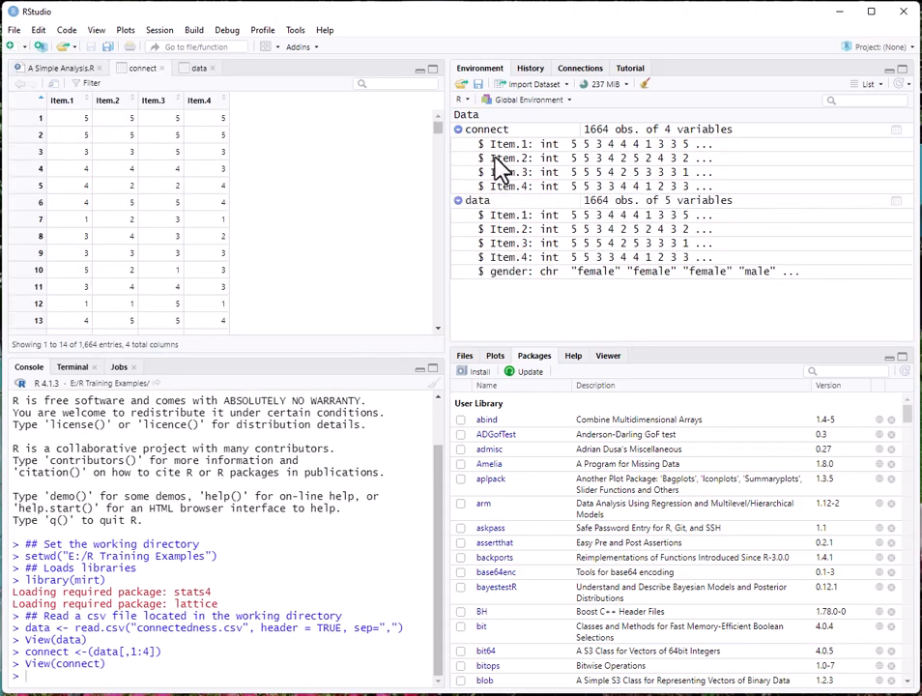
click(59, 69)
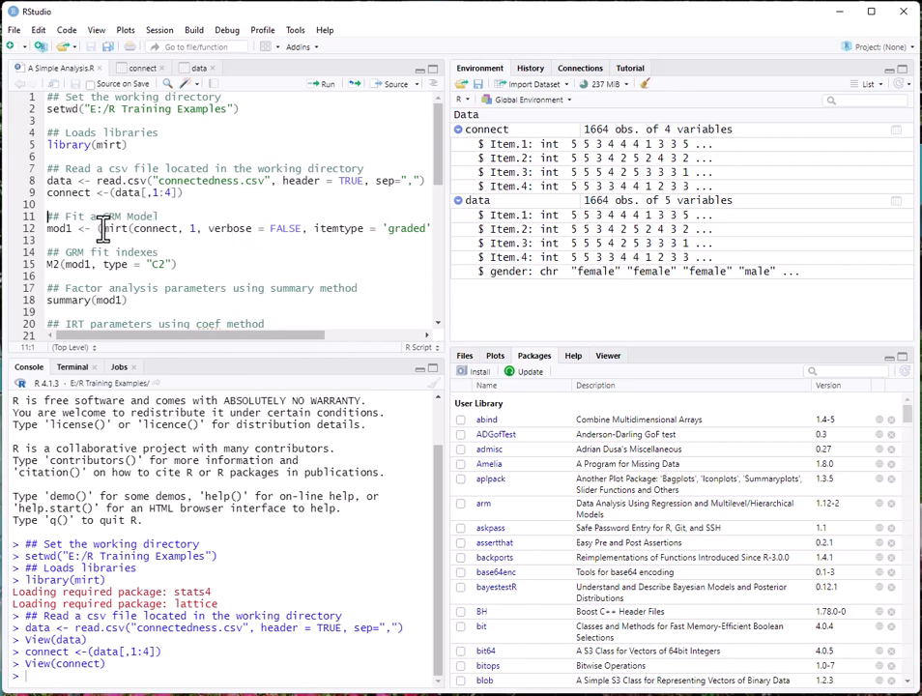
Step: Run line 12, mod1 <- mirt(...), fitting a one-factor graded response model to connect
mouse_move(104, 228)
click(47, 234)
click(327, 87)
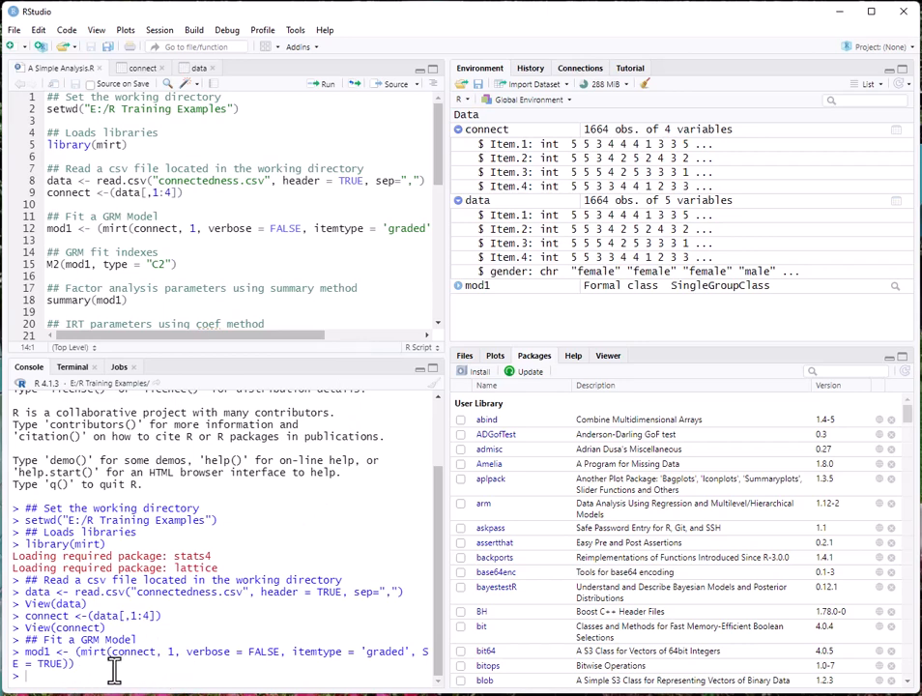
Step: Run M2(mod1, type = "C2") to get RMSEA 0.0556, SRMSR 0.0371, TLI 0.990, CFI 0.997
click(190, 267)
click(204, 272)
click(327, 92)
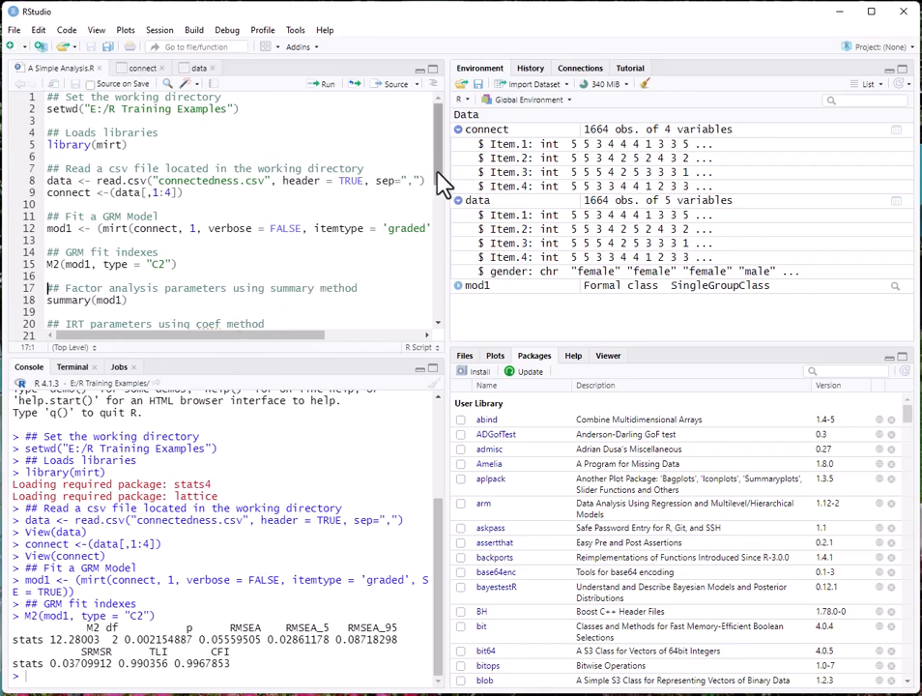
Step: Run summary(mod1) on line 18, showing F1 loadings, SS loadings 2.727 and proportion variance 0.682
drag(440, 182, 439, 222)
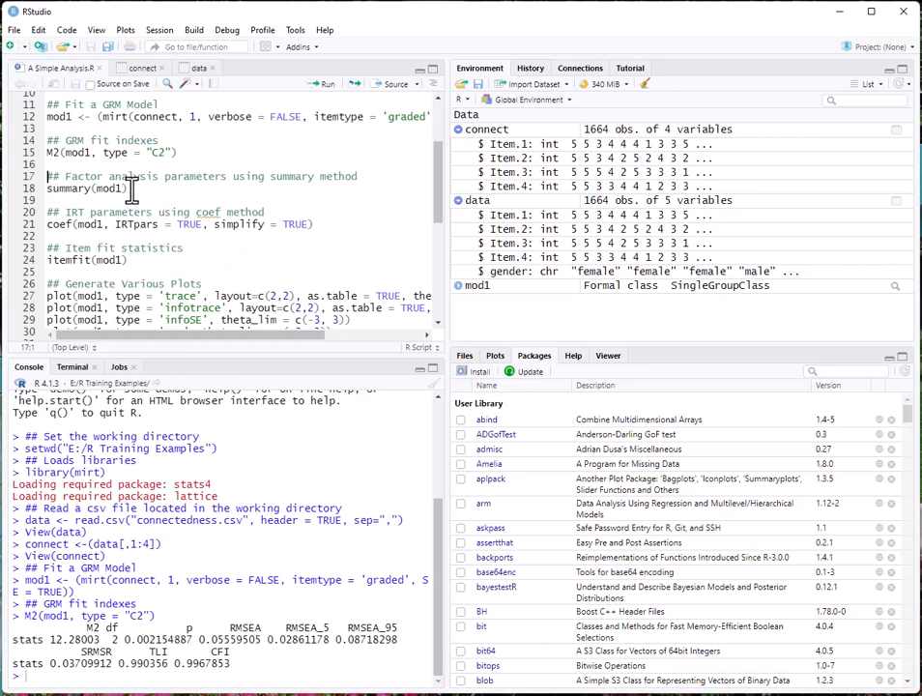
click(166, 193)
click(49, 188)
click(326, 87)
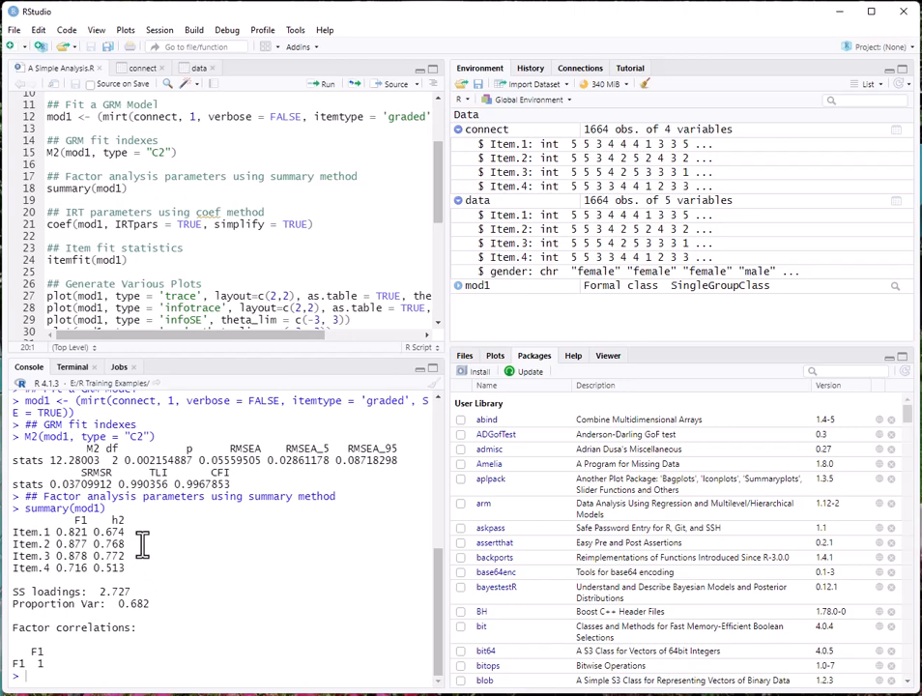
Step: Run coef(mod1, IRTpars = TRUE, simplify = TRUE) to print a and b1–b4 for each item
click(50, 224)
click(331, 93)
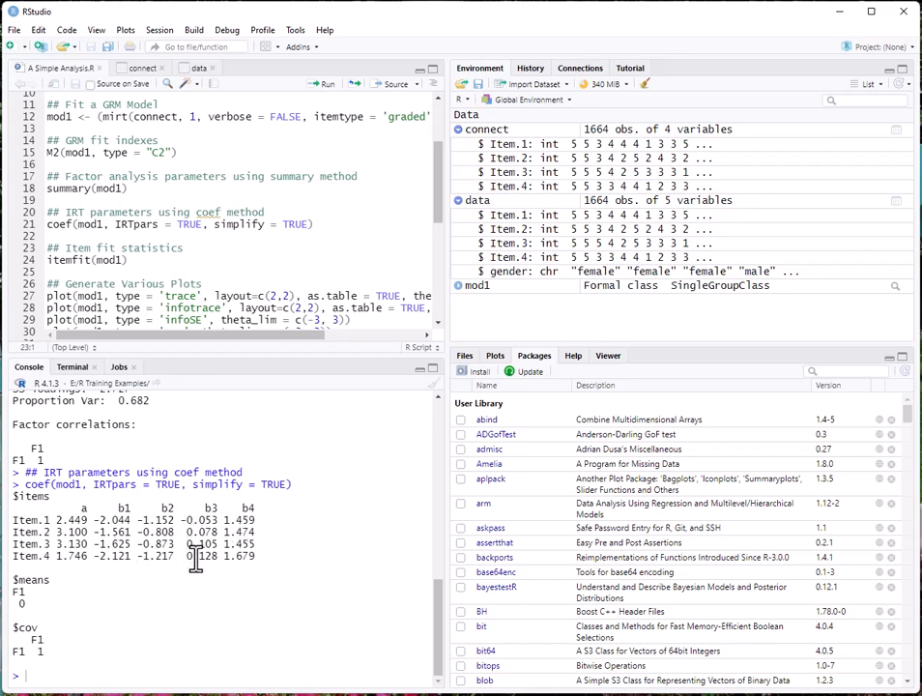
Step: Run itemfit(mod1) on line 24, printing S_X2 56.747–92.522 and RMSEA 0.035–0.052 per item
click(153, 262)
click(328, 85)
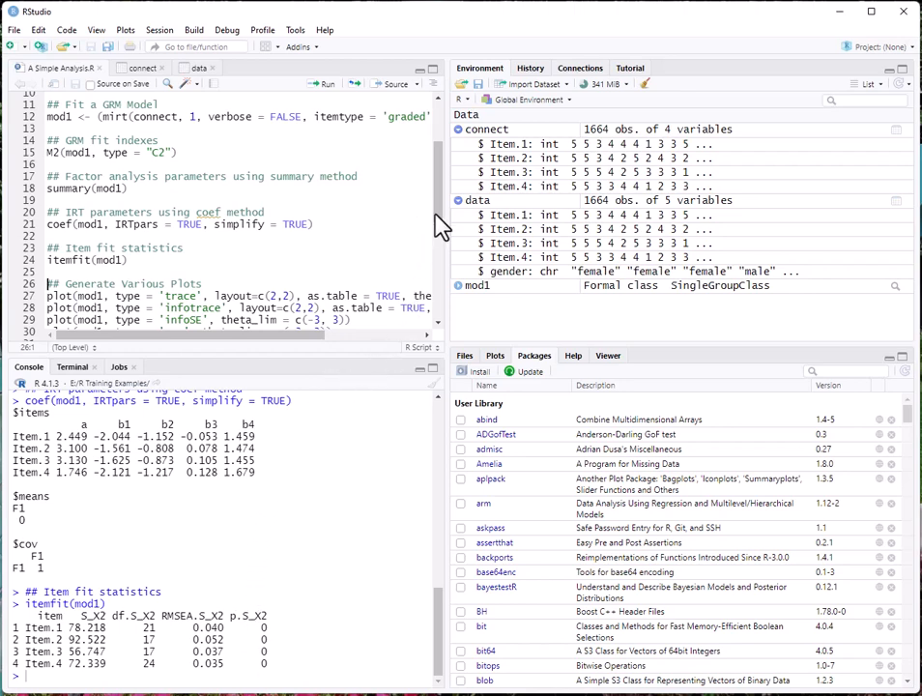
scroll(440, 224, down, 2)
scroll(440, 224, down, 3)
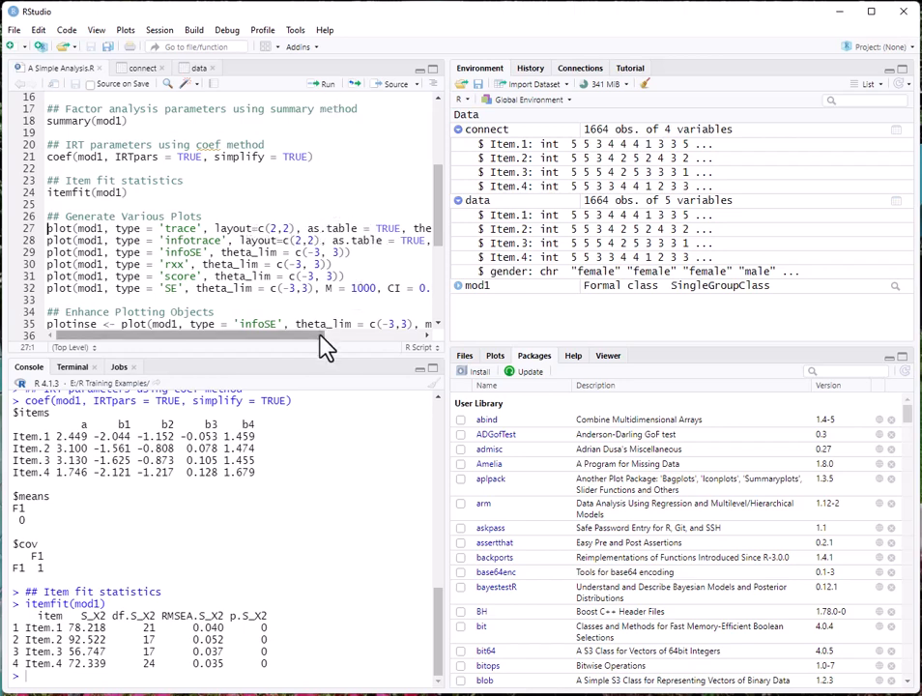
Step: Plot mod1's trace, item information, information-with-SE, reliability, expected total score and test SE curves
drag(320, 338, 290, 338)
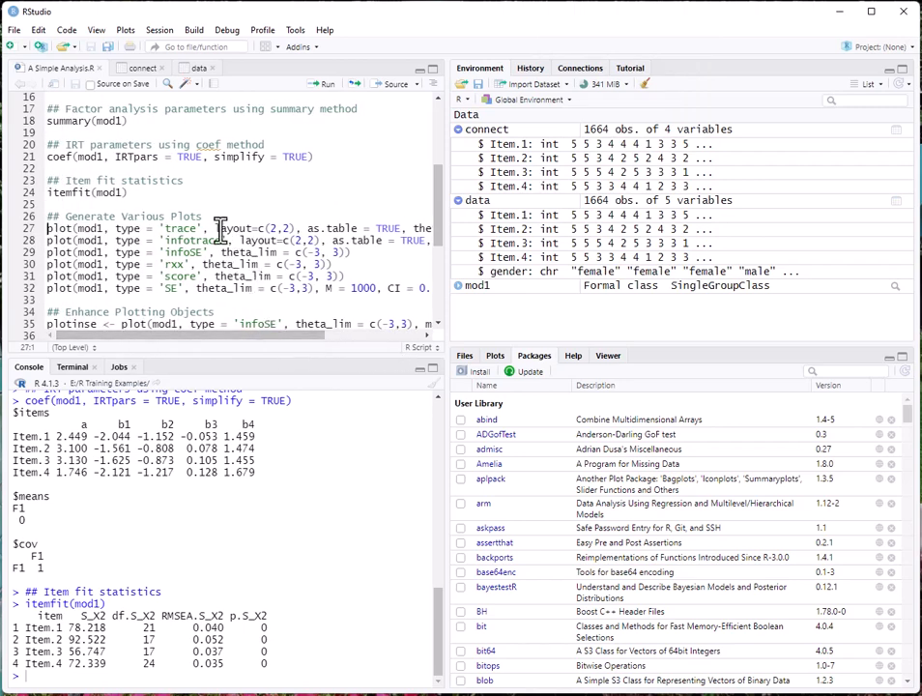
click(324, 86)
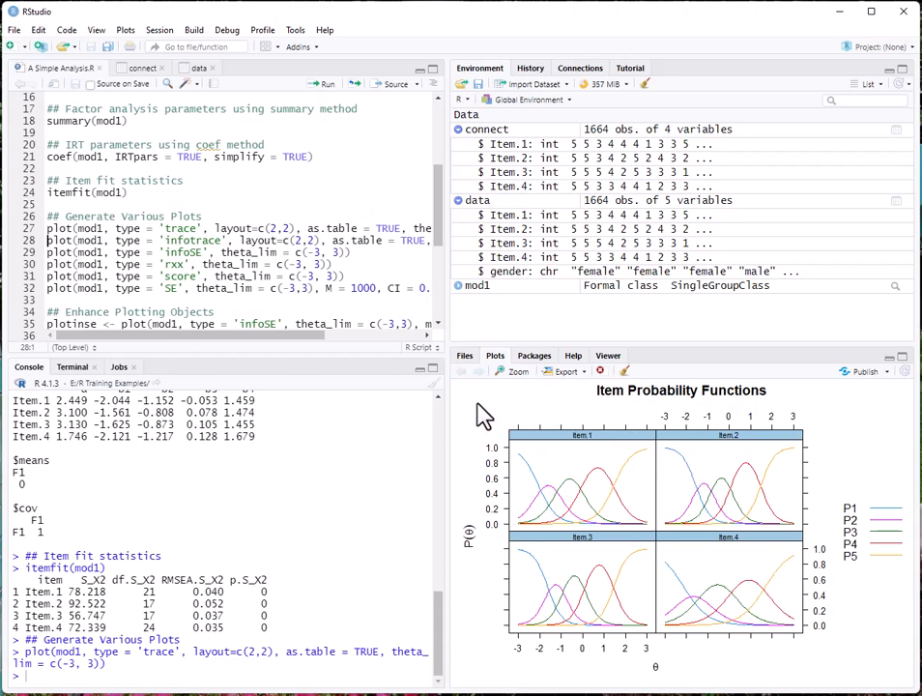
click(328, 90)
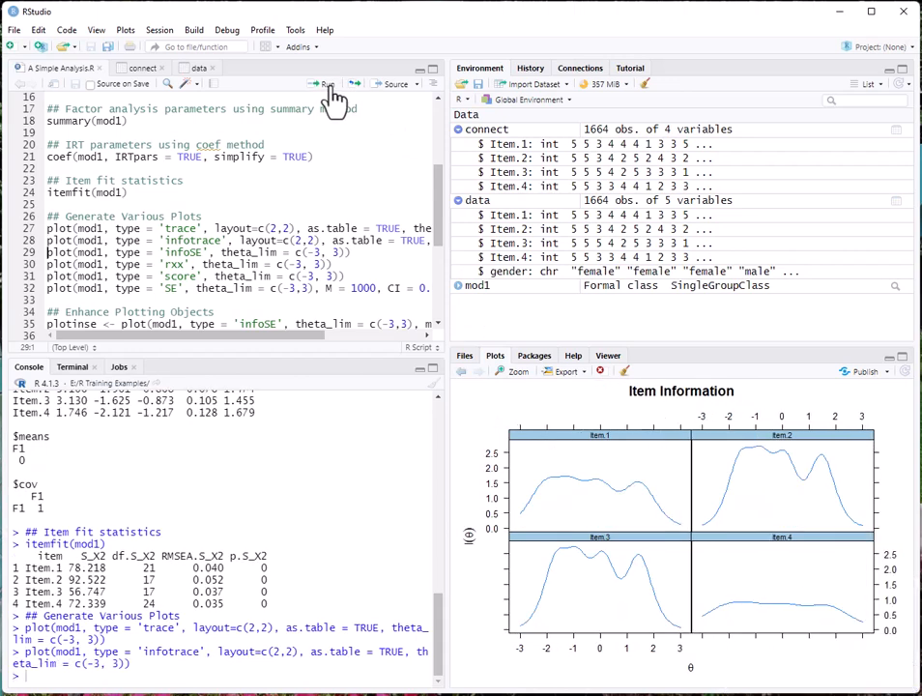
click(330, 93)
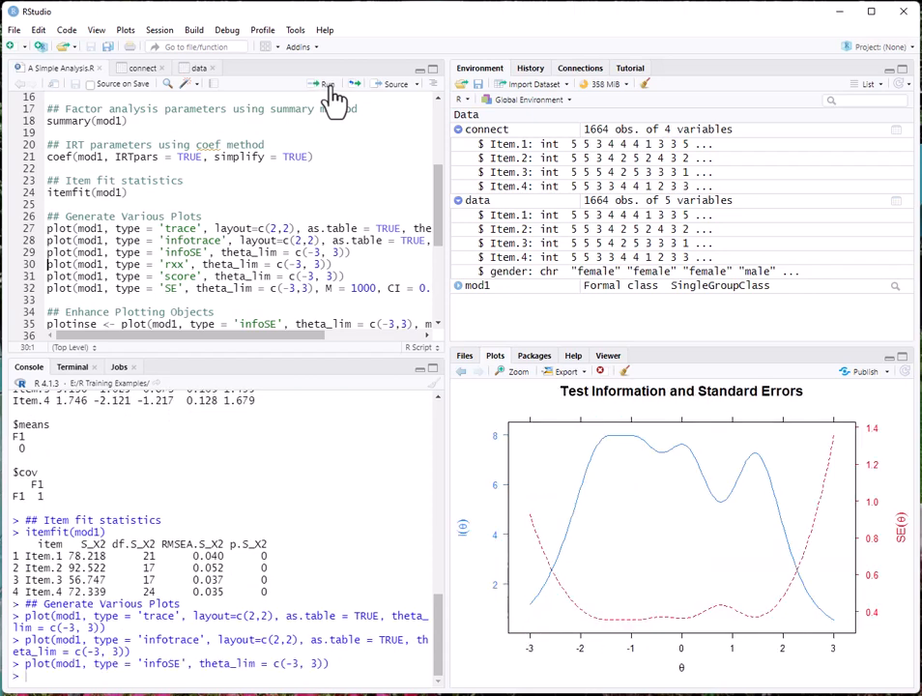
click(328, 90)
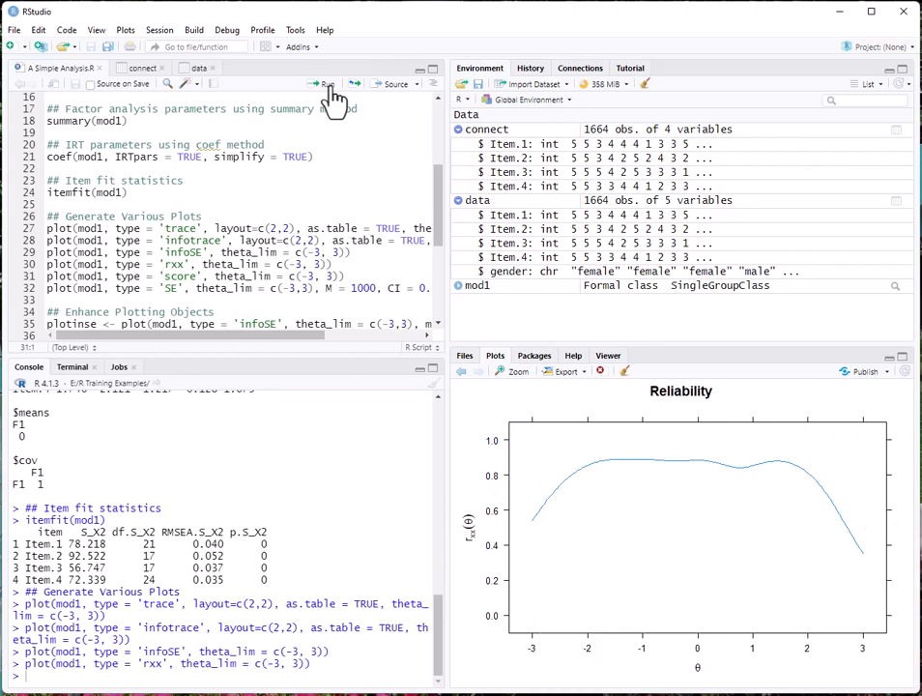
click(328, 91)
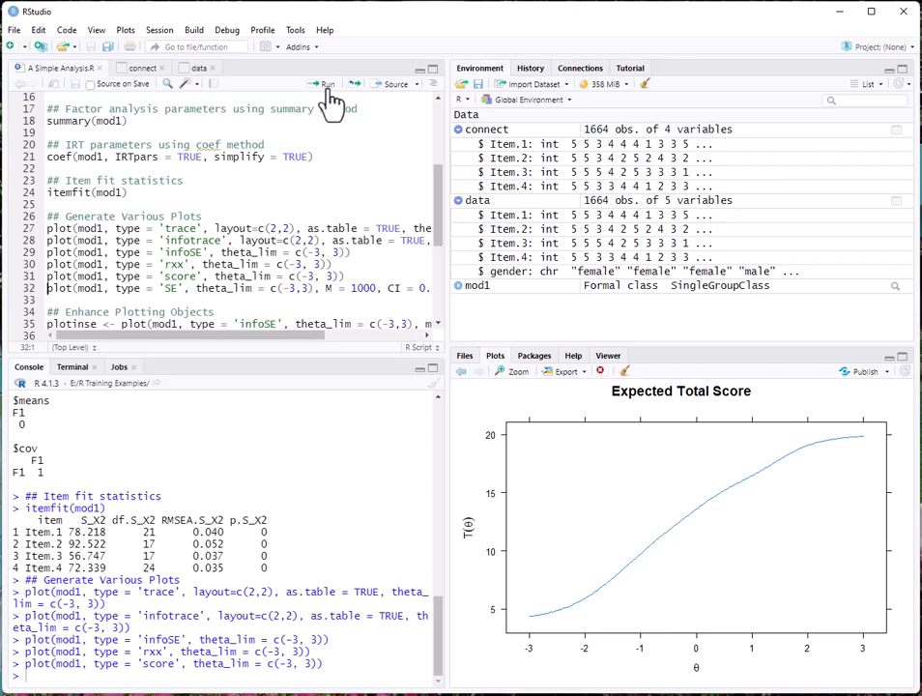
click(329, 87)
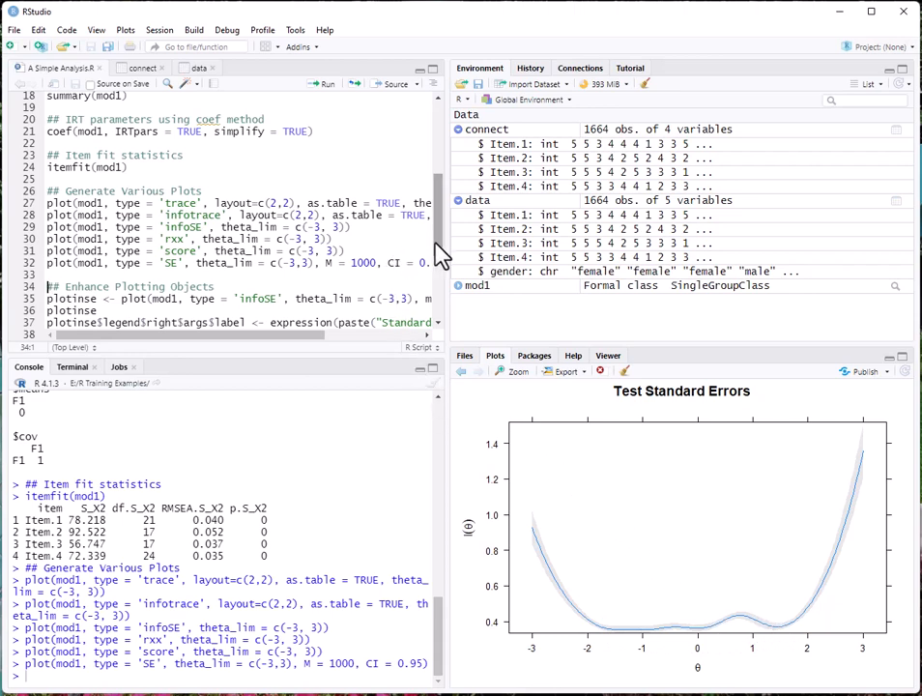
drag(438, 255, 448, 283)
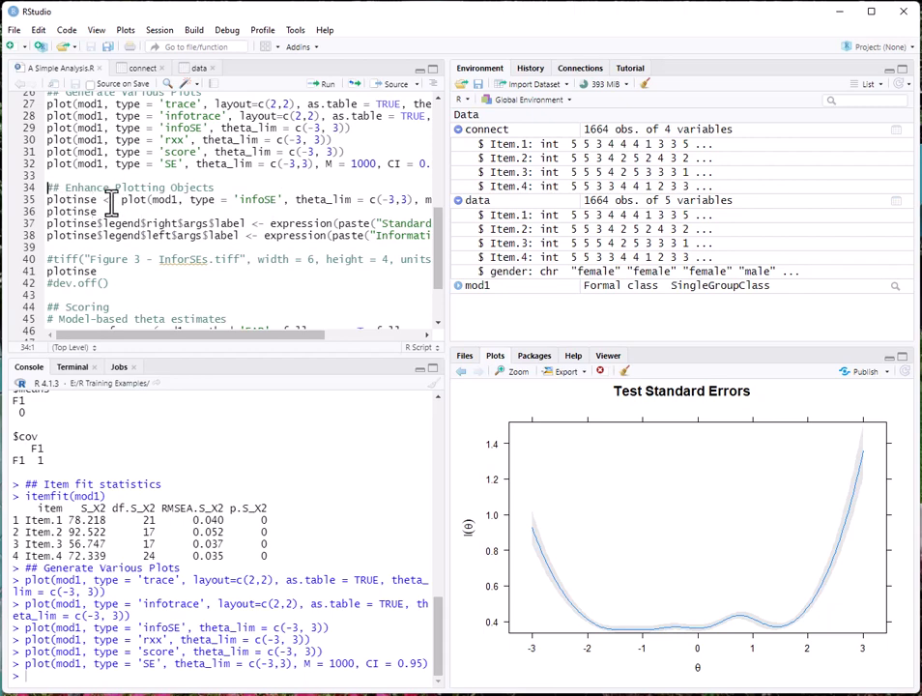
Step: Store and show plotinse, then redraw it with axes labelled Information (θ) and Standard Error (θ)
click(325, 85)
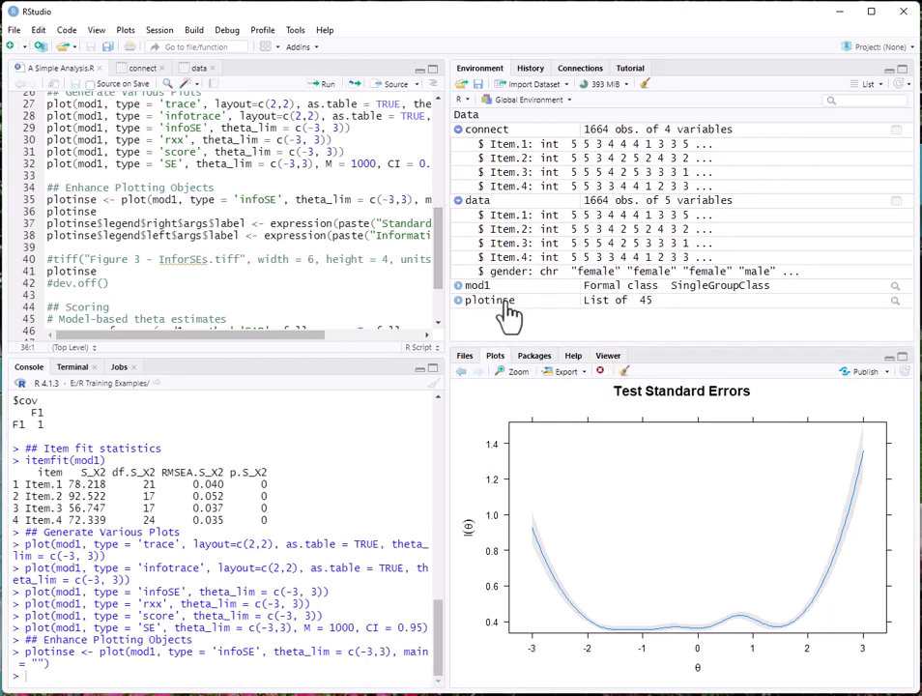
click(326, 87)
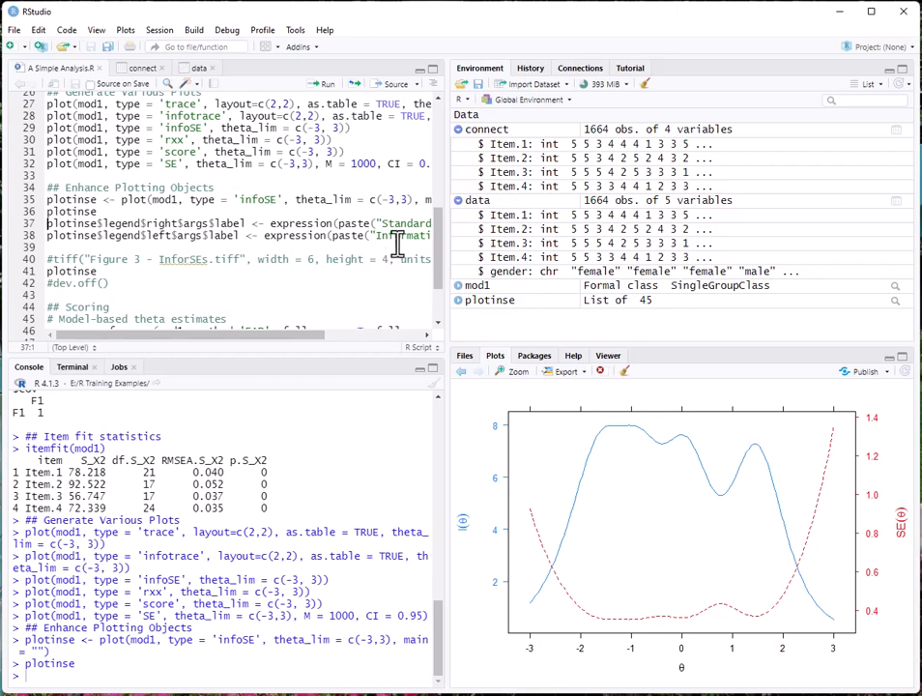
click(328, 85)
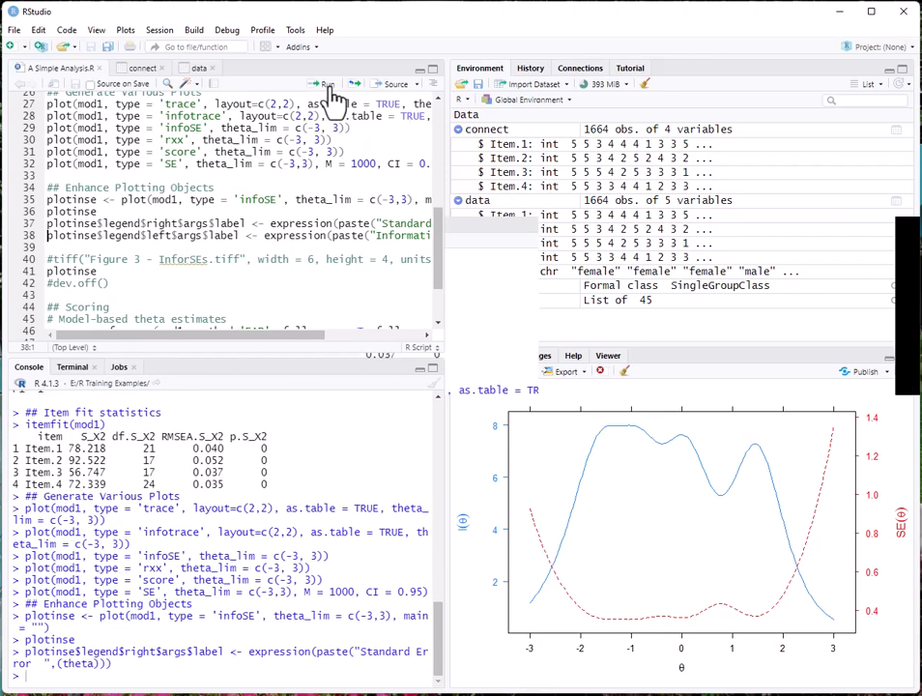
click(330, 89)
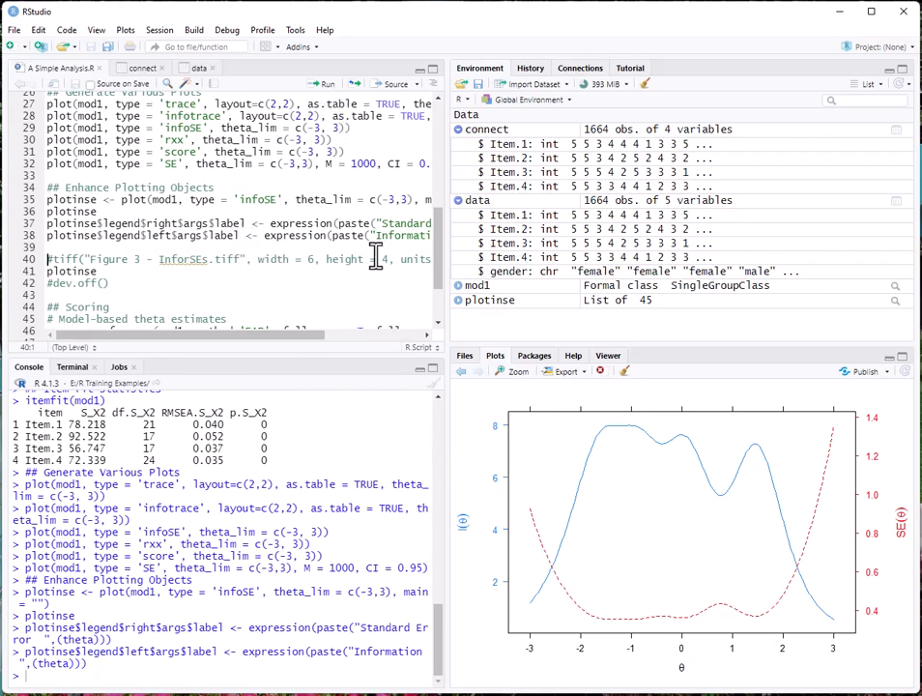
click(327, 87)
click(327, 87)
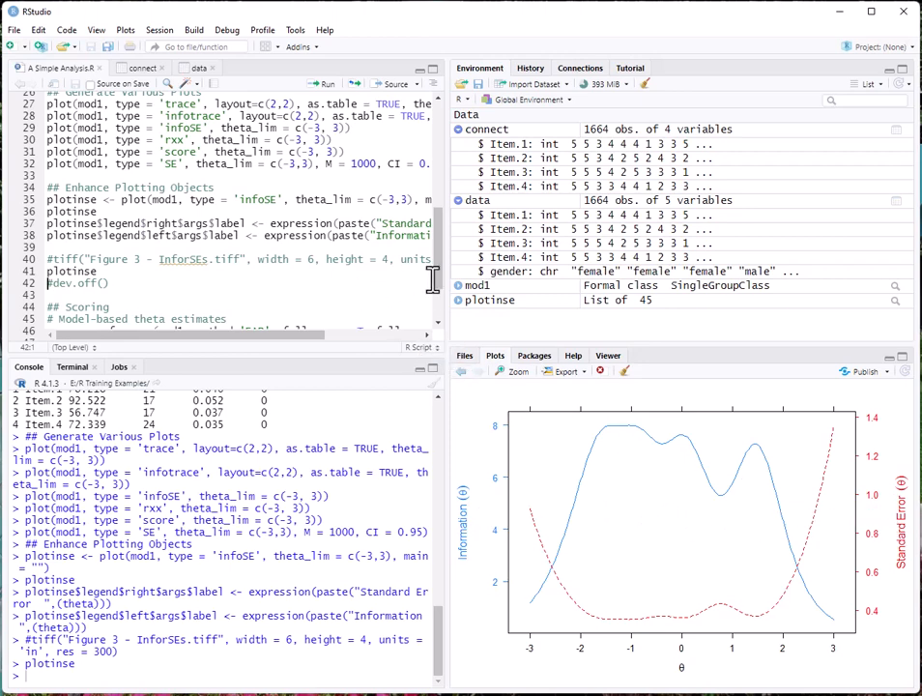
drag(436, 279, 440, 306)
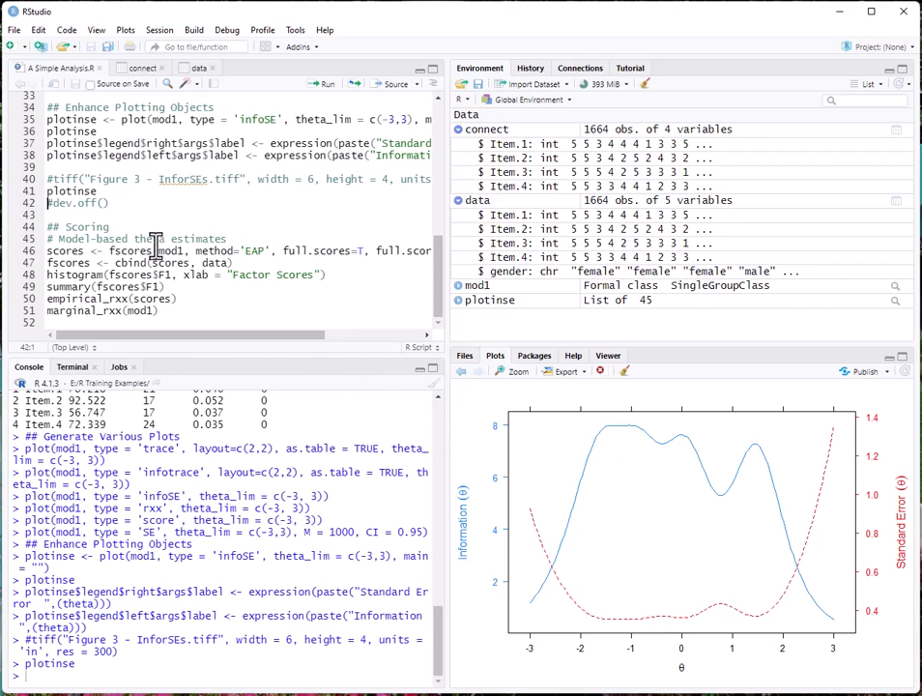
Step: Run lines 46–49: compute EAP fscores, bind to data, histogram fscores$F1 and summarize it
click(50, 252)
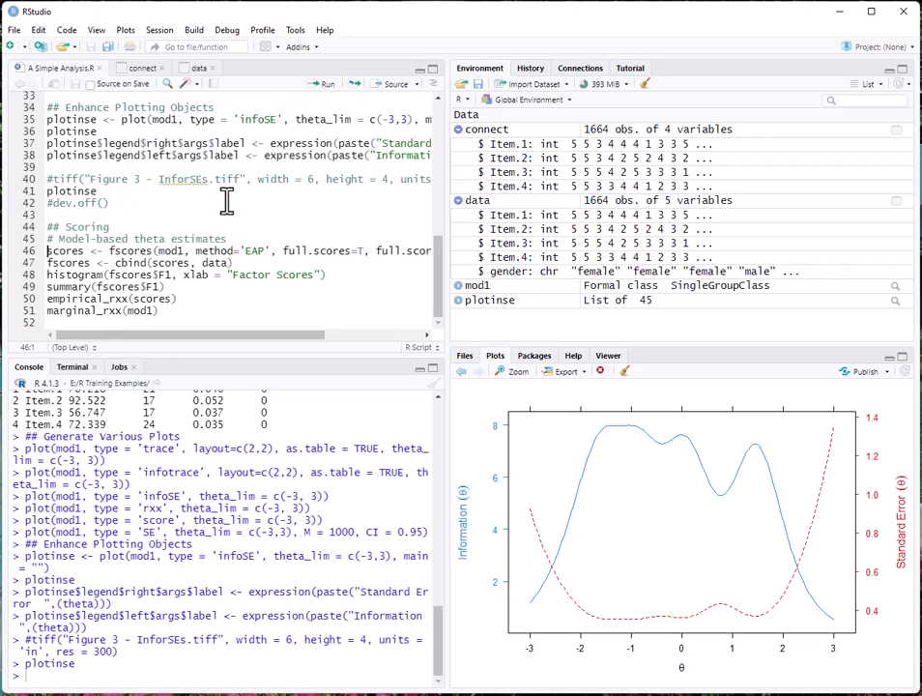
click(325, 94)
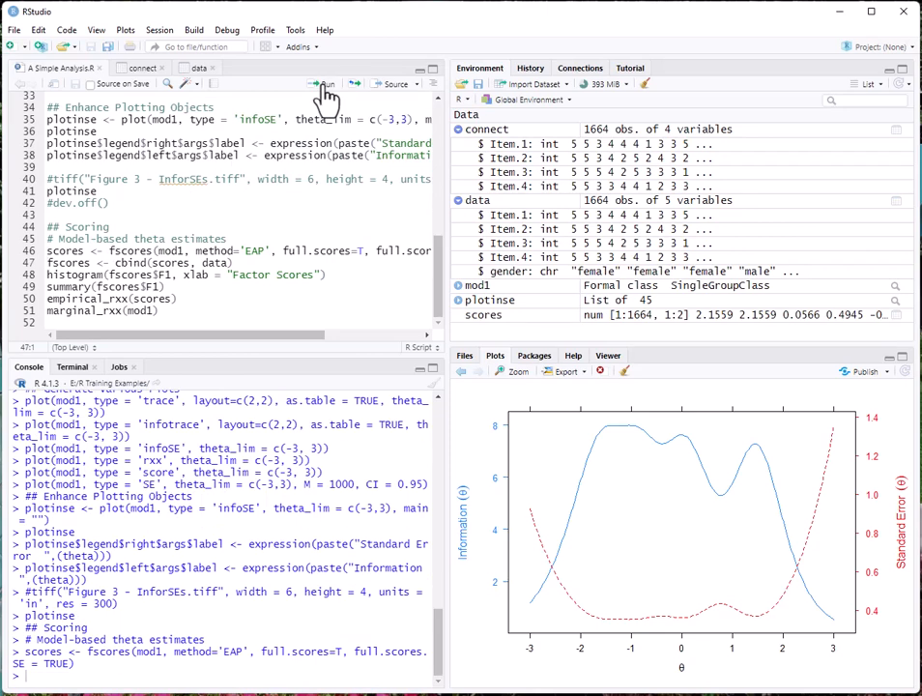
click(324, 94)
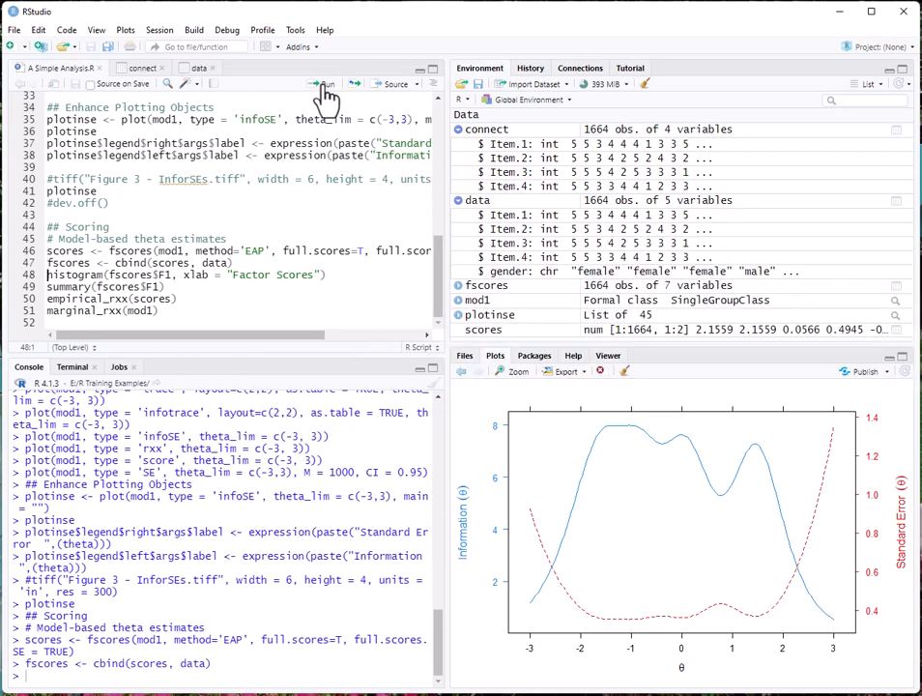
click(326, 94)
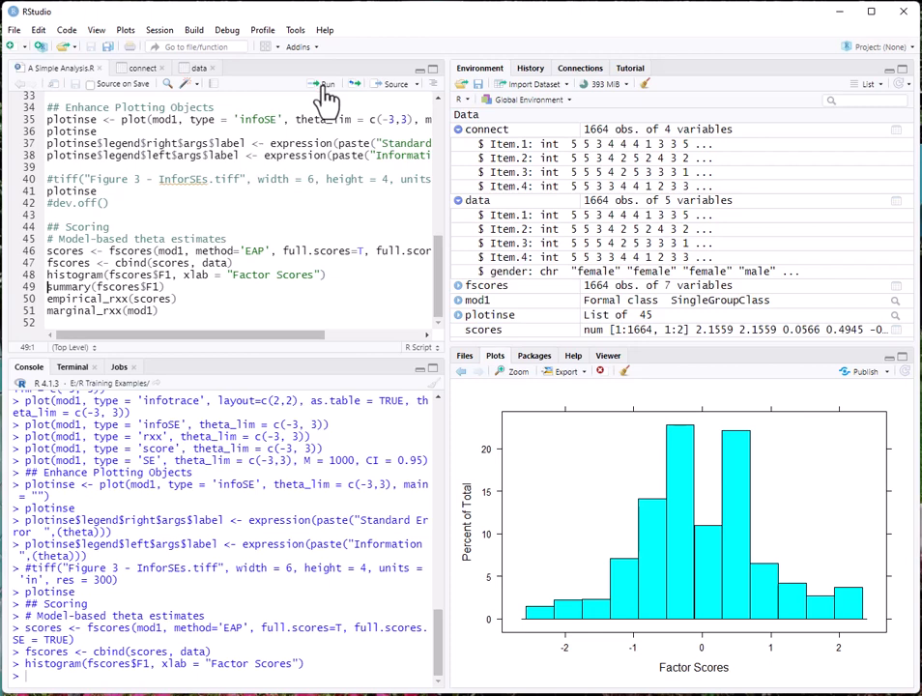
click(326, 93)
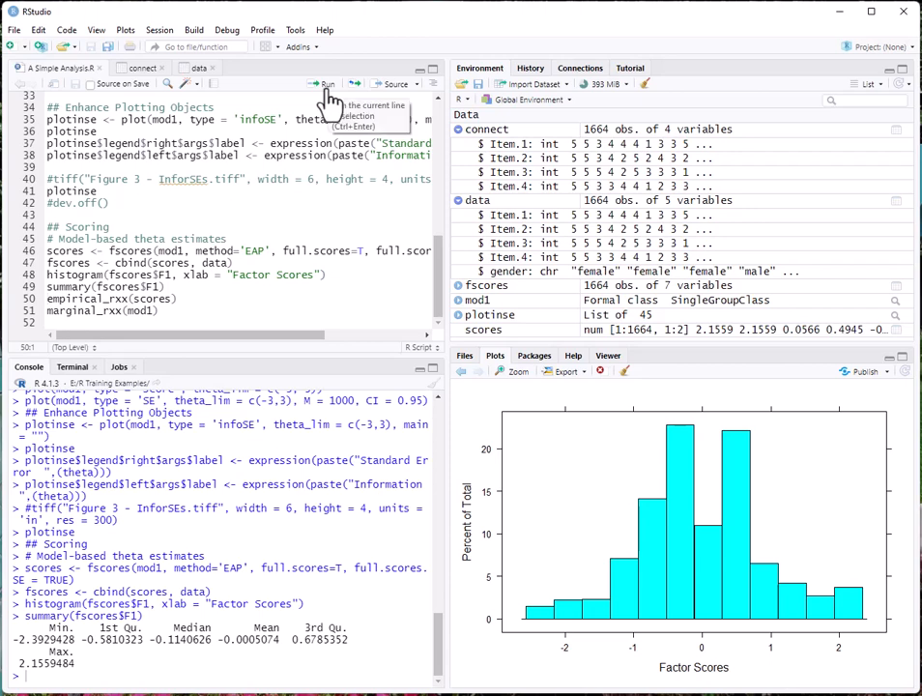
Step: Run empirical_rxx(scores) and marginal_rxx(mod1), yielding 0.8642611 and 0.8661112
click(326, 94)
click(330, 94)
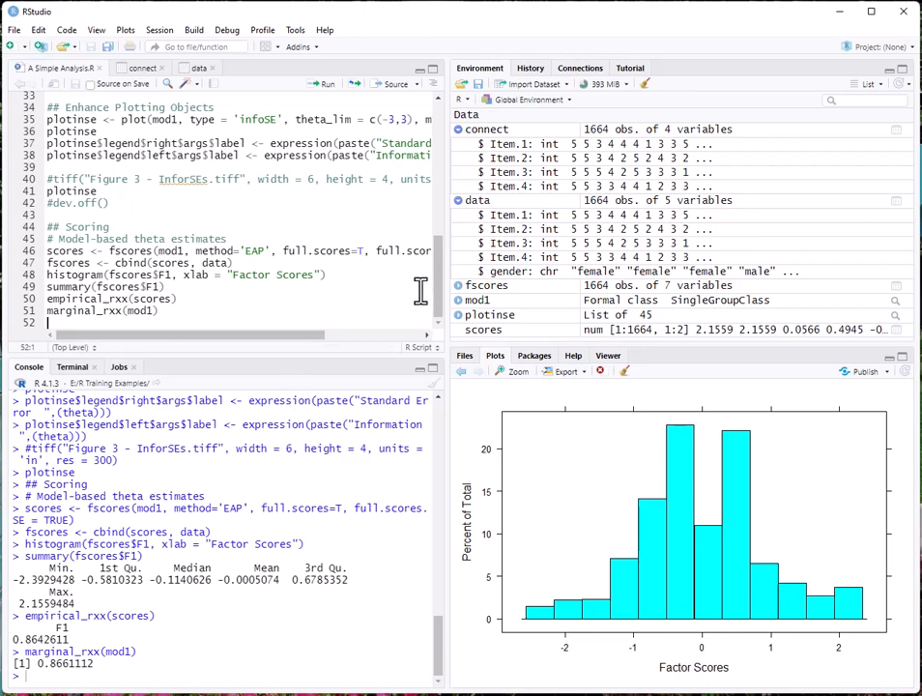
drag(439, 314, 436, 124)
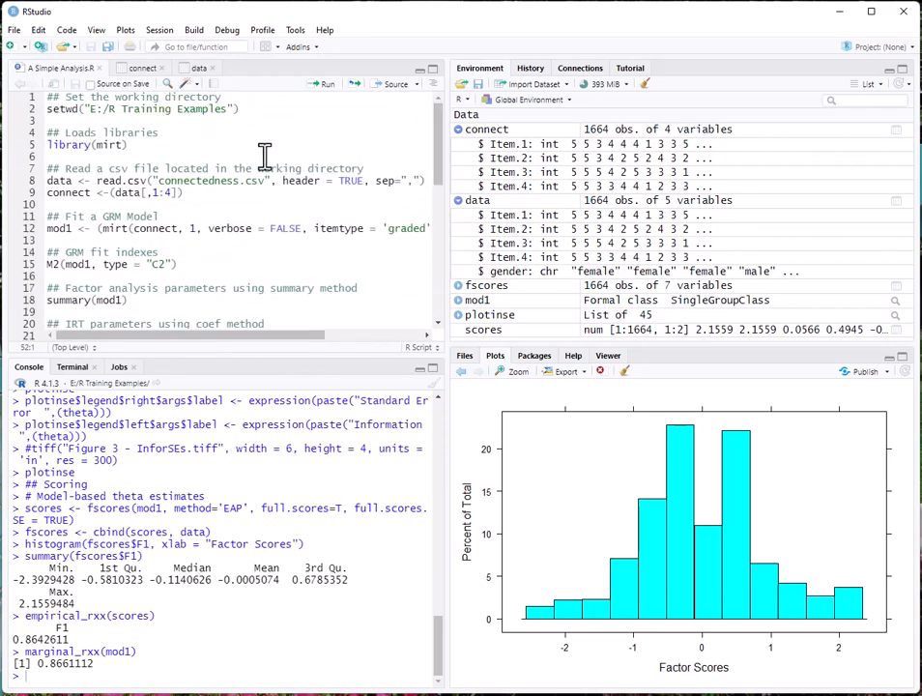
scroll(264, 156, down, 1)
scroll(264, 156, down, 5)
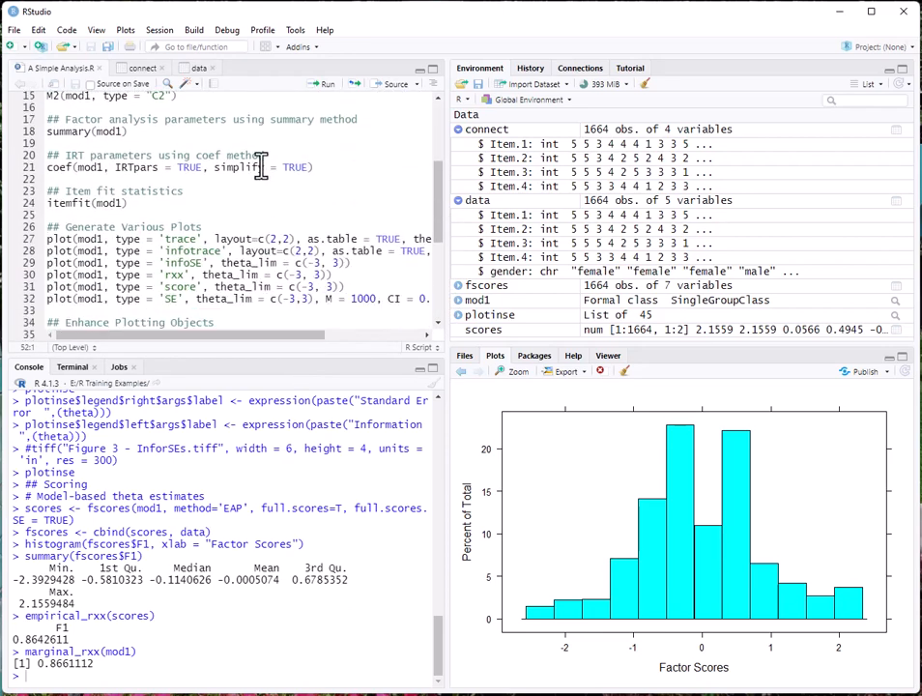
scroll(259, 164, down, 3)
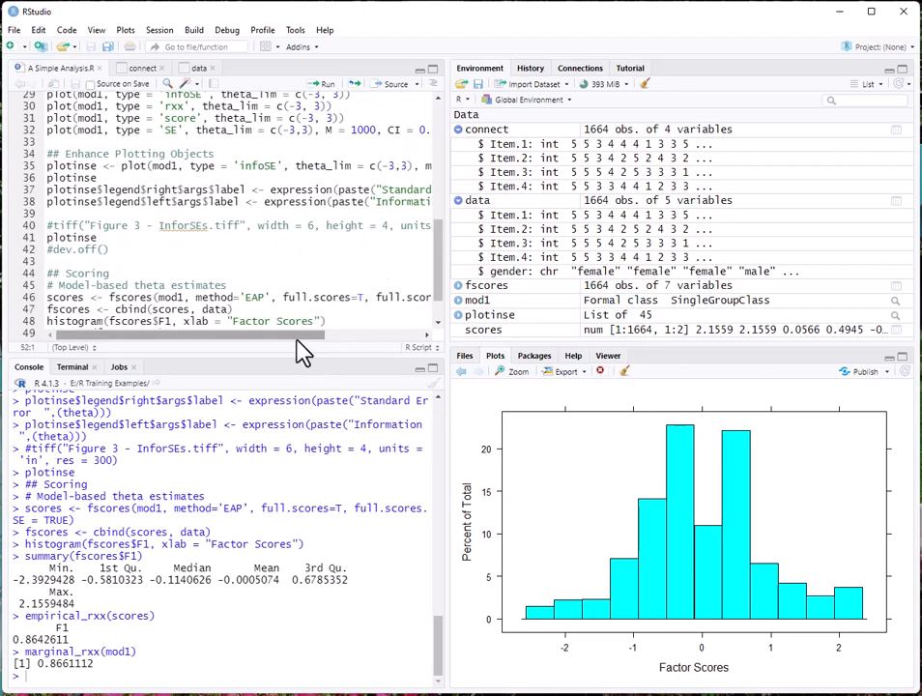
mouse_move(295, 339)
mouse_down()
mouse_move(381, 344)
mouse_move(302, 348)
mouse_up()
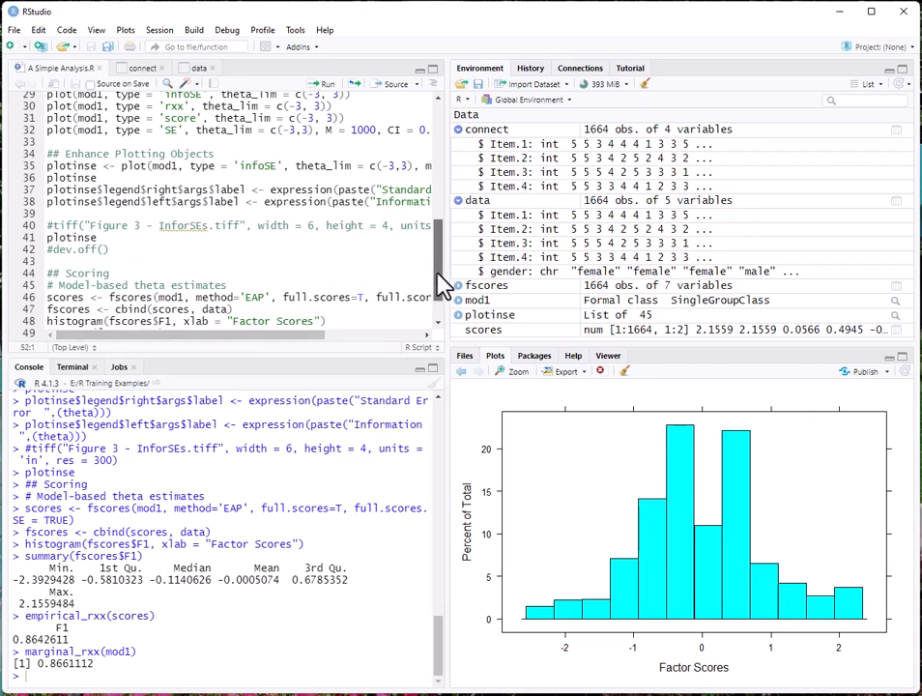
drag(440, 283, 445, 162)
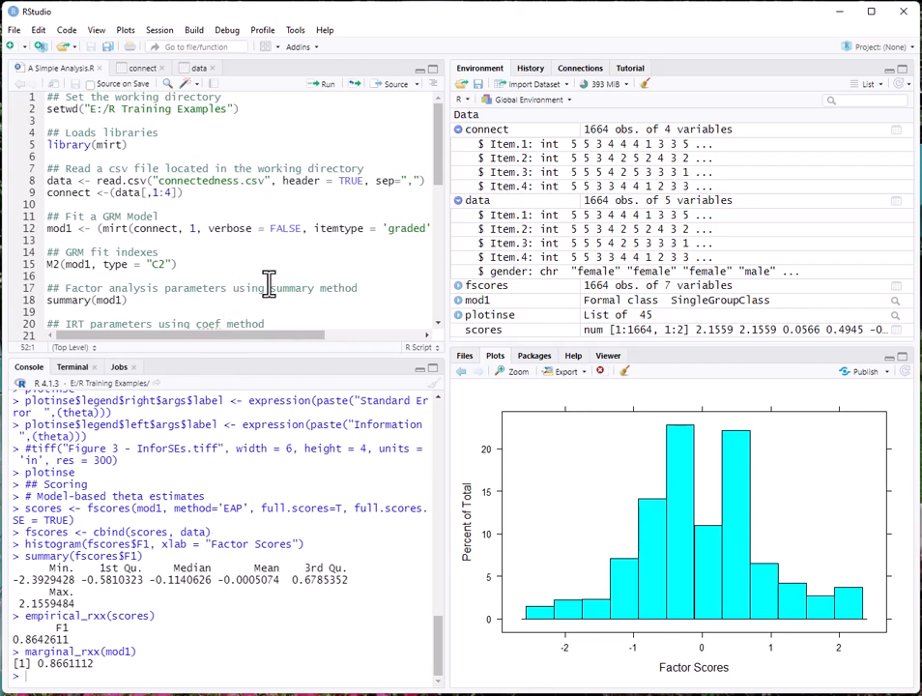
Step: Collapse the data and connect entries in the Environment pane
click(459, 202)
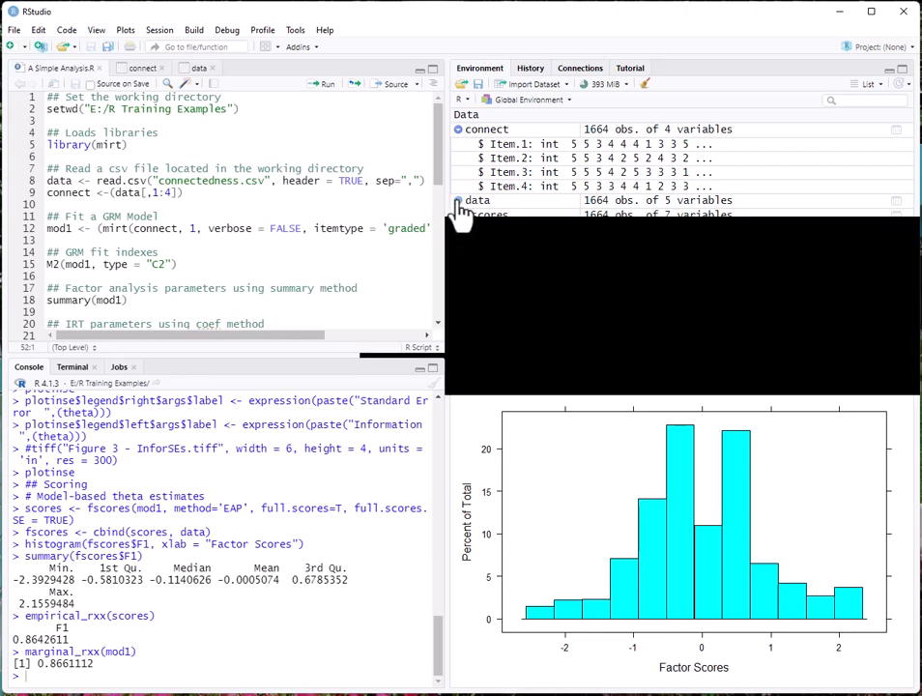
click(459, 130)
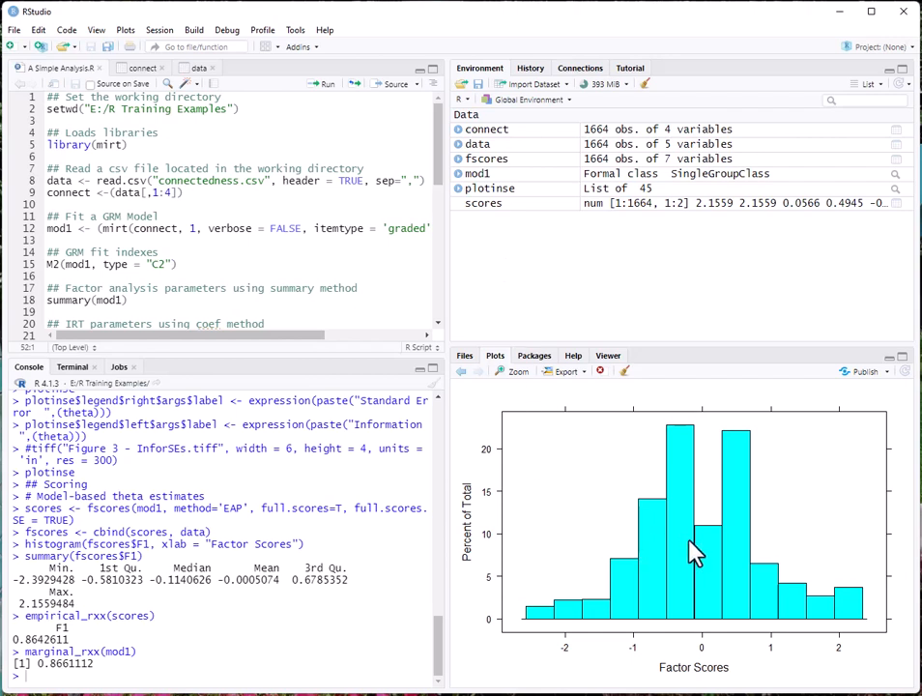
Step: Step back six plots in the Plots pane to the Item Information plot for Items 1–4
click(462, 373)
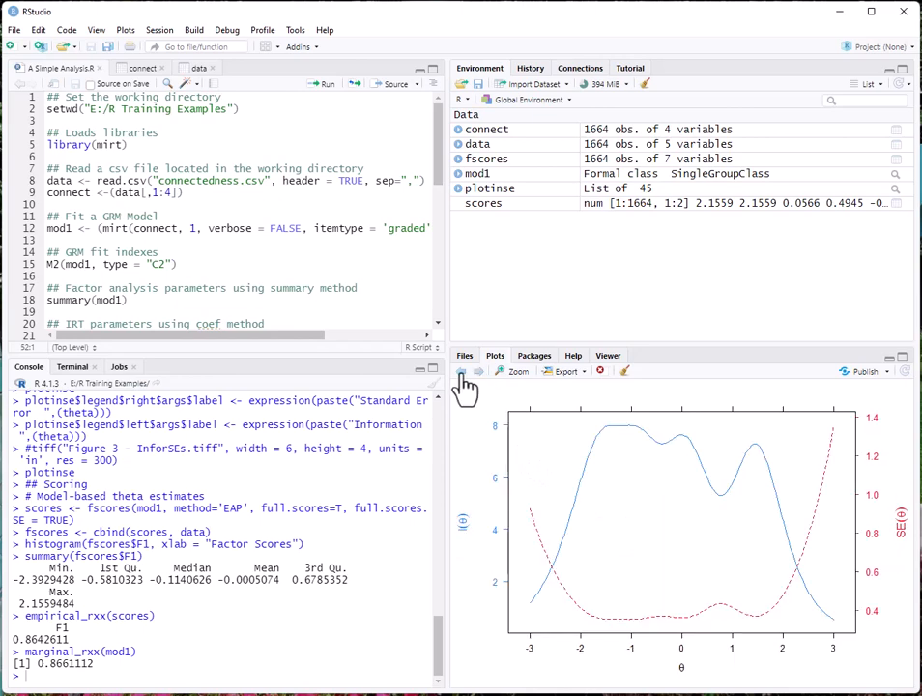
click(462, 373)
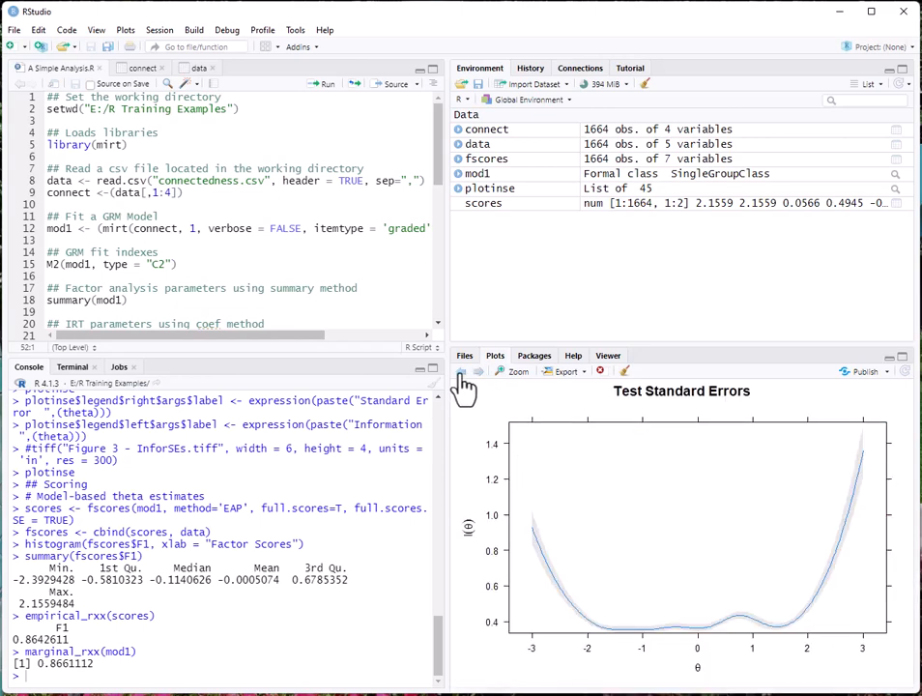
click(462, 373)
click(462, 373)
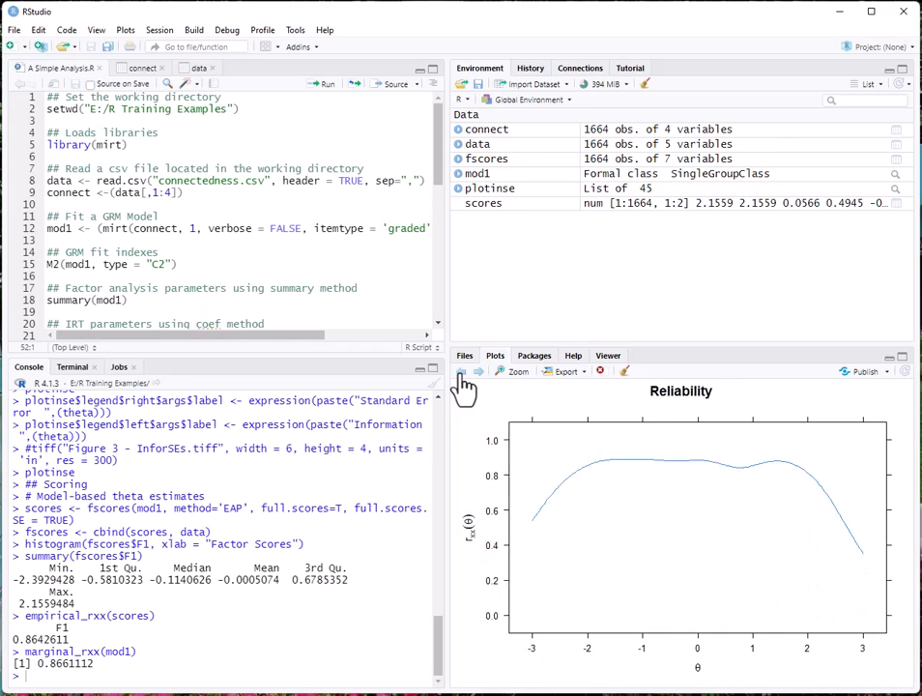
click(461, 373)
click(462, 373)
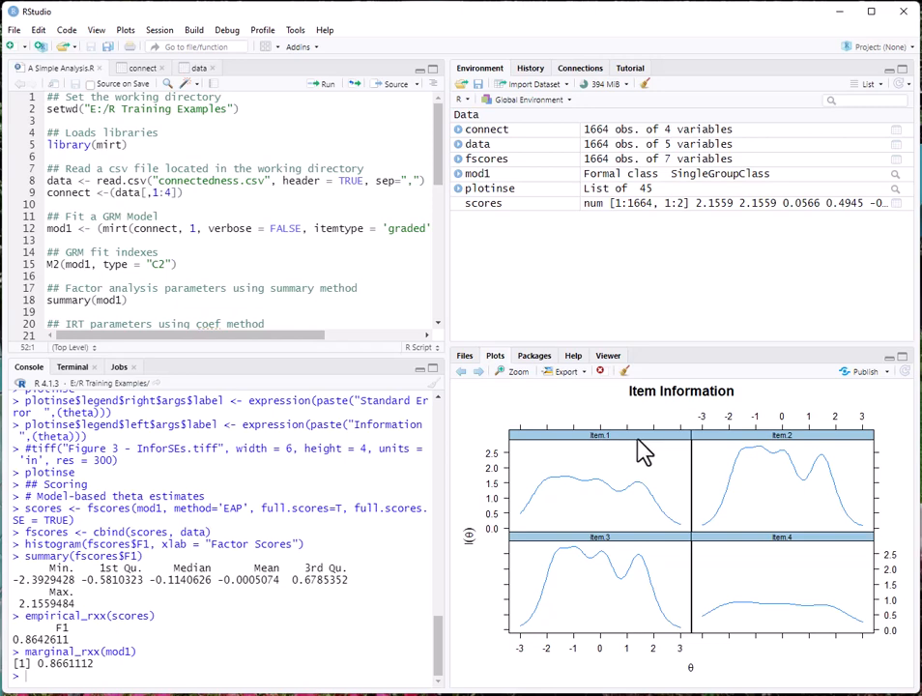
click(583, 375)
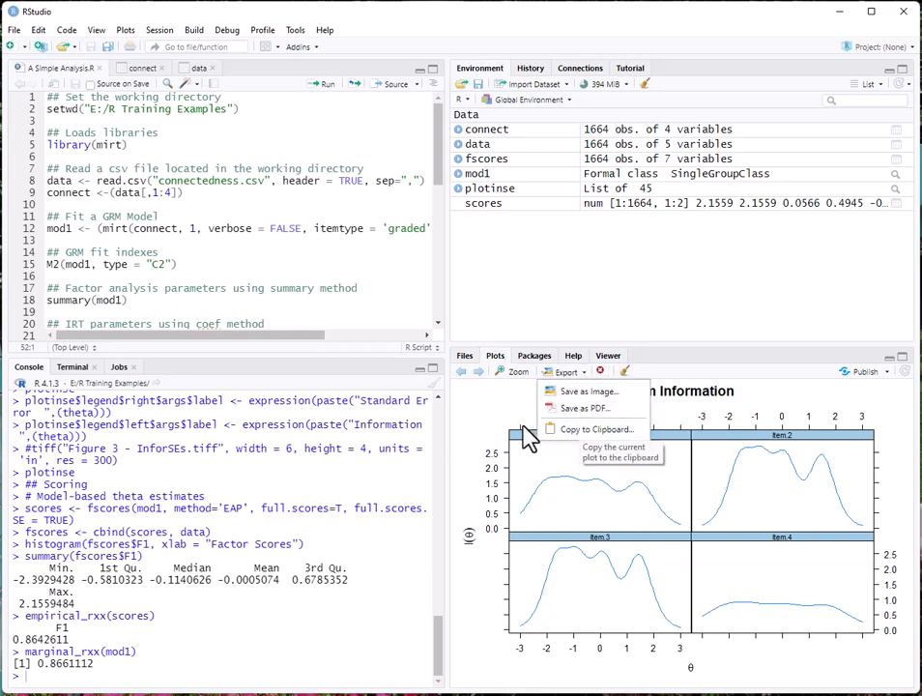
click(469, 404)
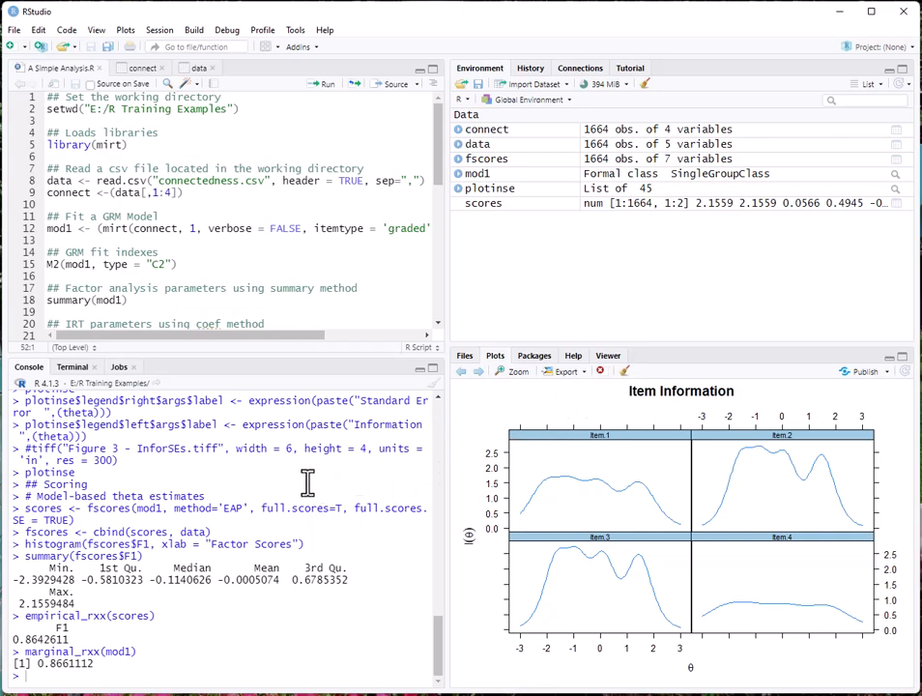
scroll(253, 272, down, 6)
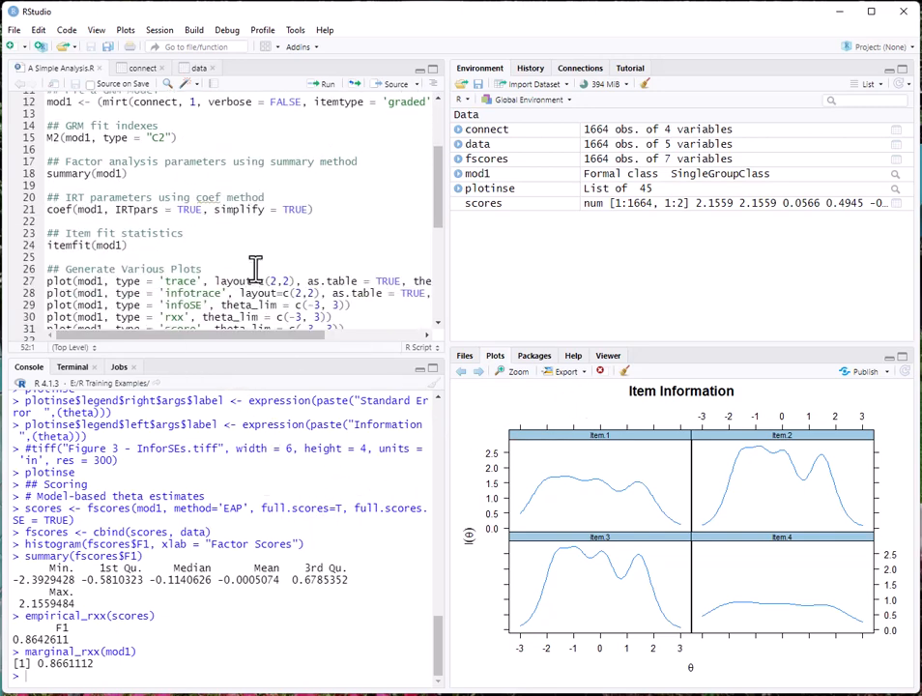